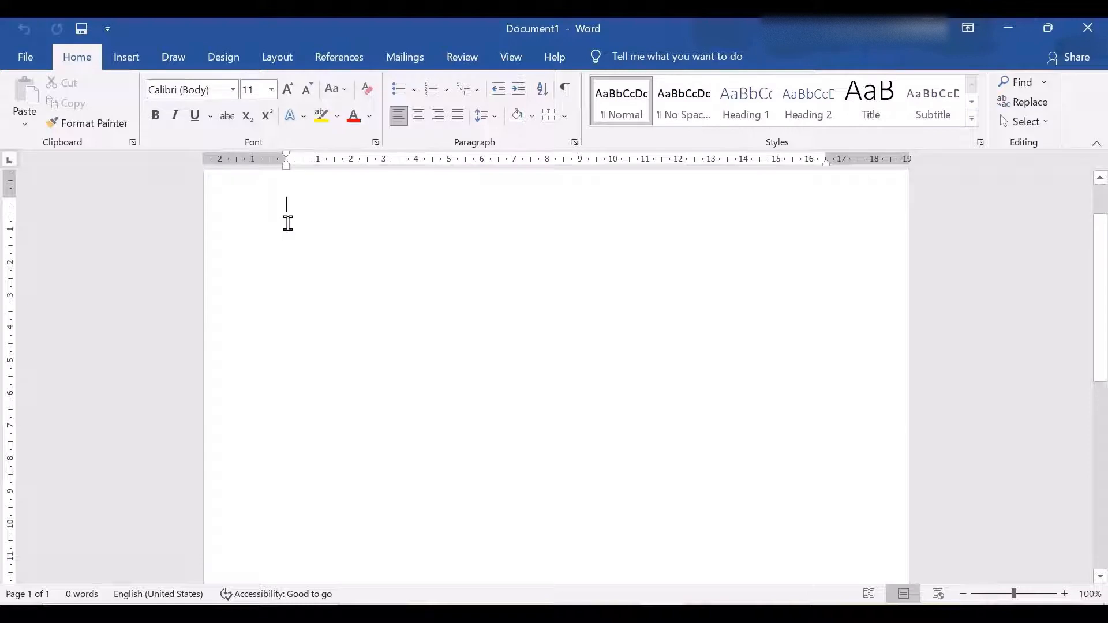
- Enter the text "Your Word Session" on the first line of the blank document
{"action": "type", "text": "Y"}
{"action": "scroll", "coordinate": [287, 223], "scroll_direction": "up", "scroll_amount": 3}
{"action": "type", "text": "ou"}
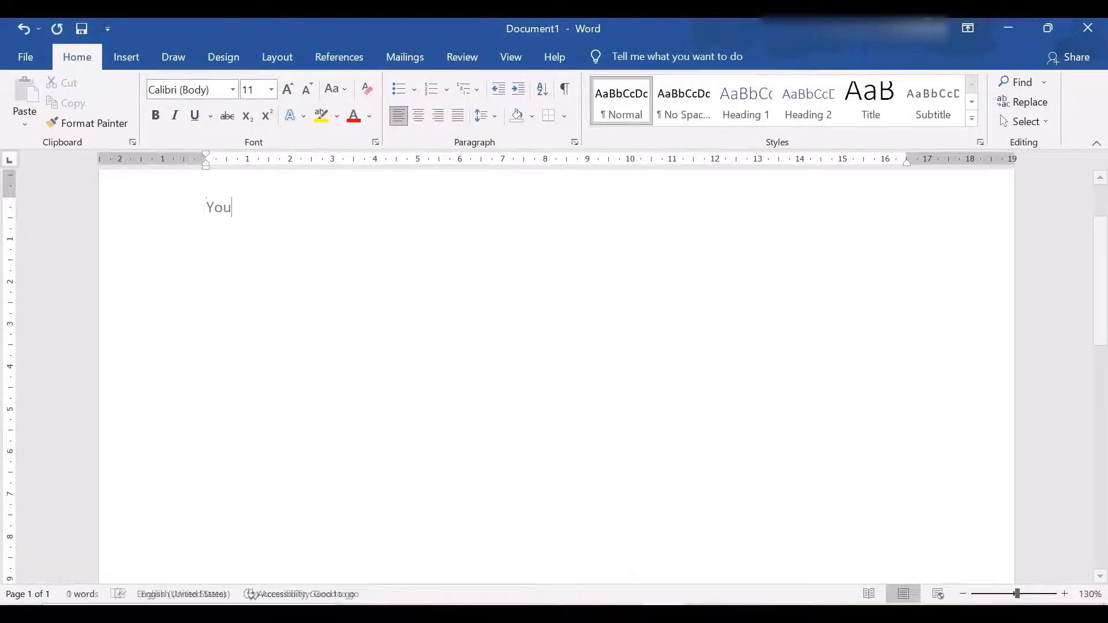
{"action": "type", "text": "r Word"}
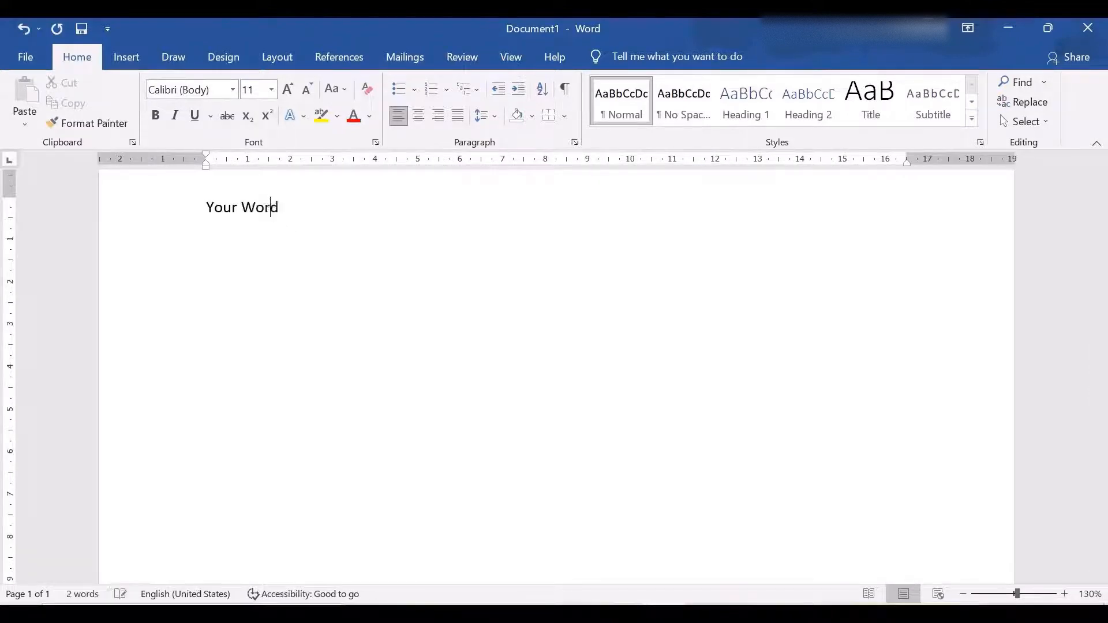
{"action": "type", "text": " Session"}
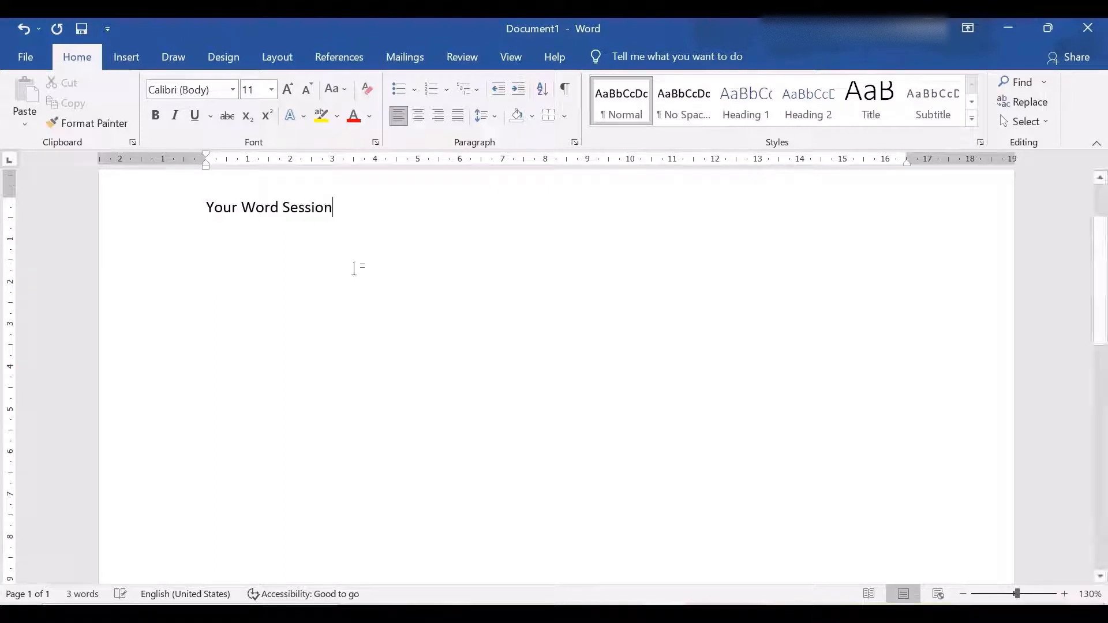
{"action": "scroll", "coordinate": [323, 264], "scroll_direction": "up", "scroll_amount": 1}
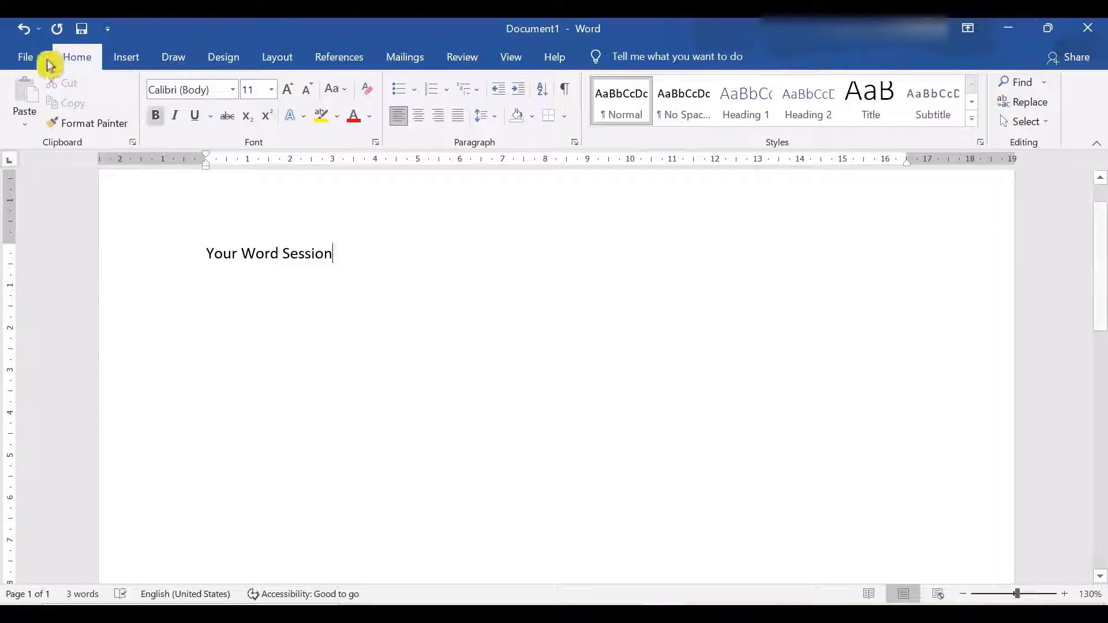
- Undo the entered text until the page is empty and redo it to bring the line back
{"action": "left_click", "coordinate": [26, 37]}
{"action": "left_click", "coordinate": [26, 37]}
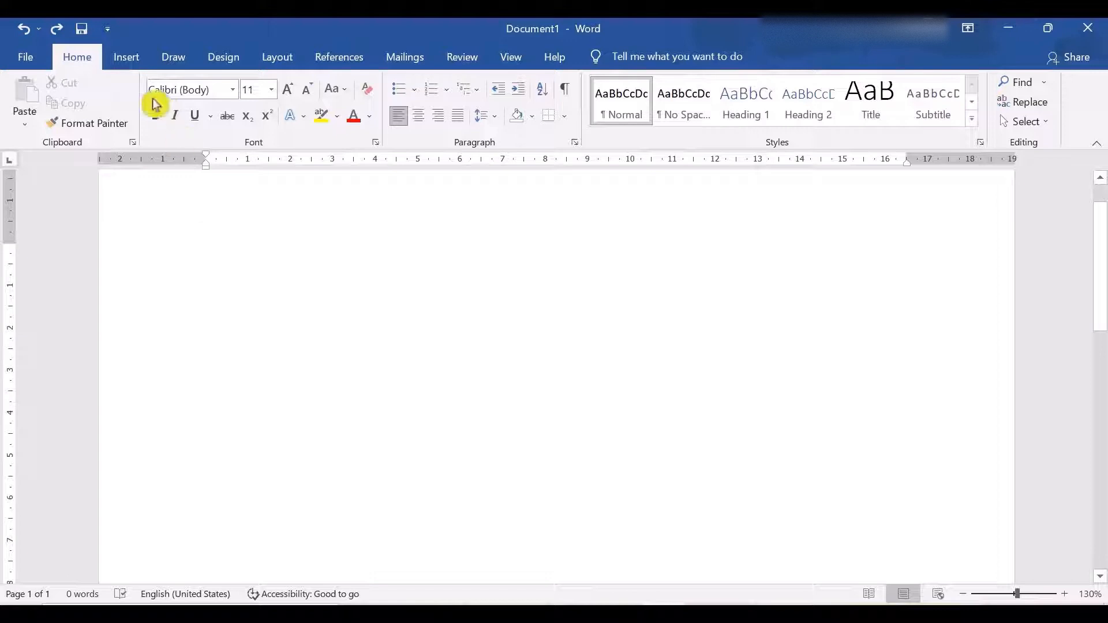
{"action": "left_click", "coordinate": [61, 31]}
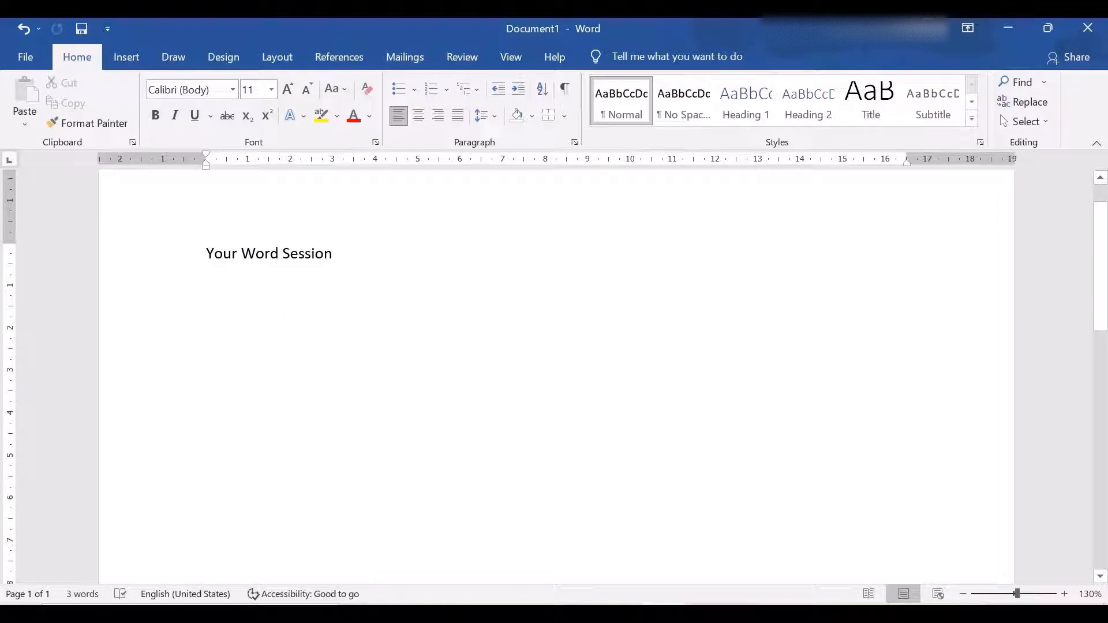
- Delete the word "Your" from the first line, and undo and redo that deletion
{"action": "double_click", "coordinate": [220, 257]}
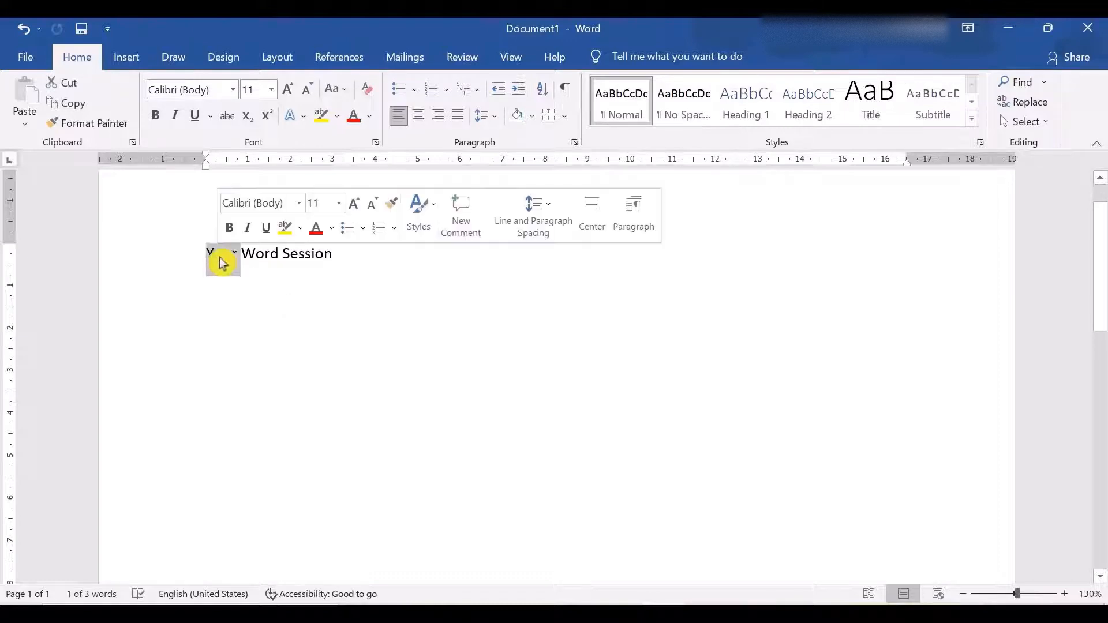
{"action": "key", "text": "Delete"}
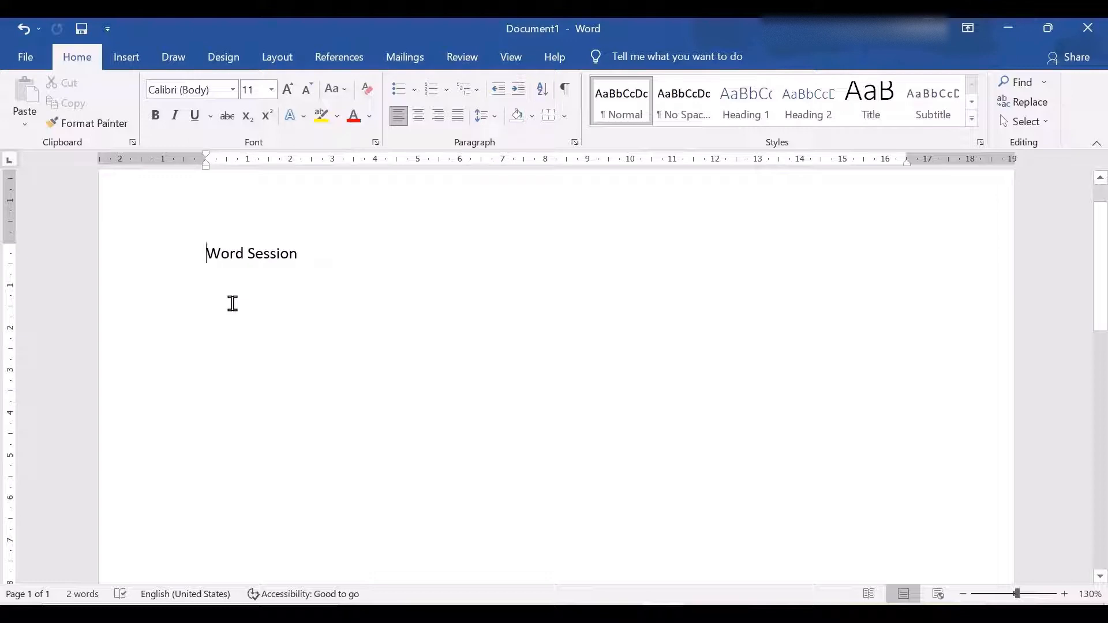
{"action": "left_click", "coordinate": [24, 29]}
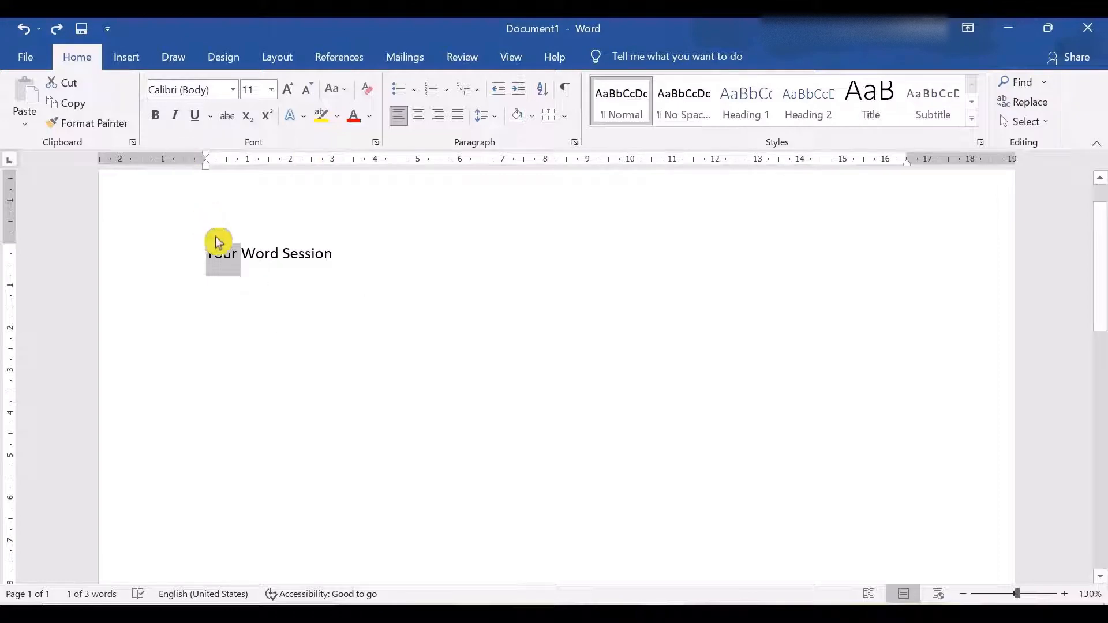
{"action": "left_click", "coordinate": [62, 29]}
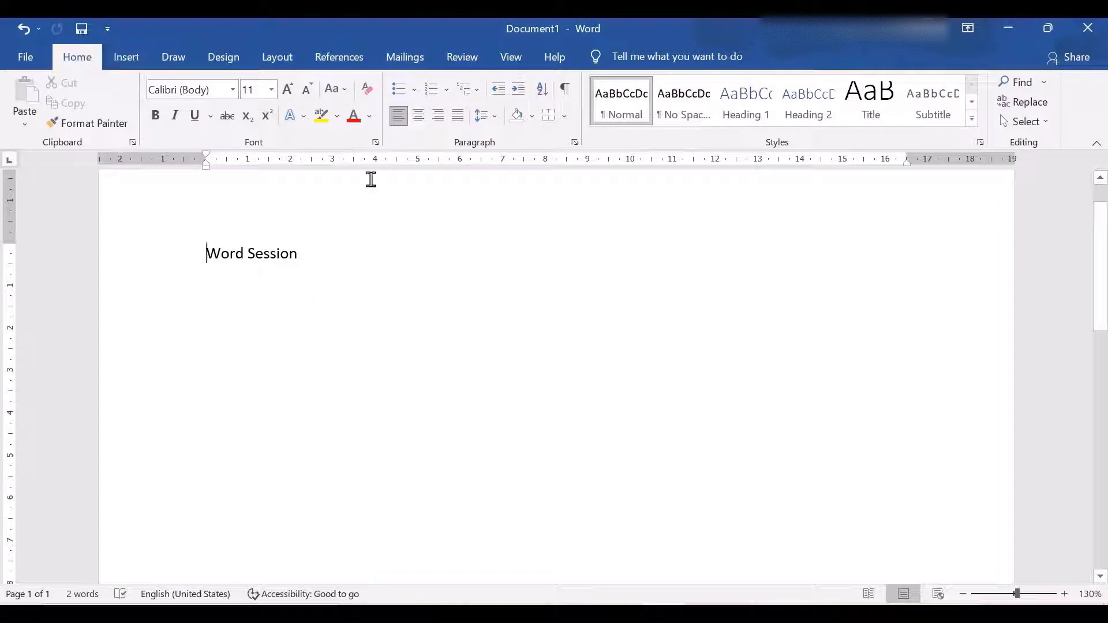
- Open the save dialog for the document and close it without saving
{"action": "left_click", "coordinate": [81, 30]}
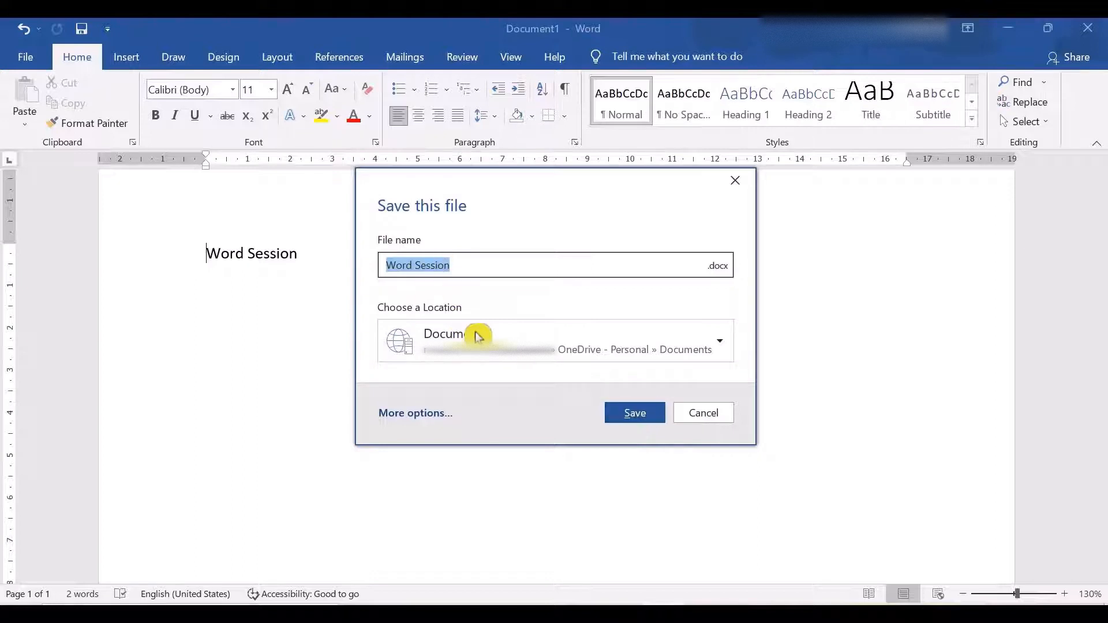
{"action": "key", "text": "Escape"}
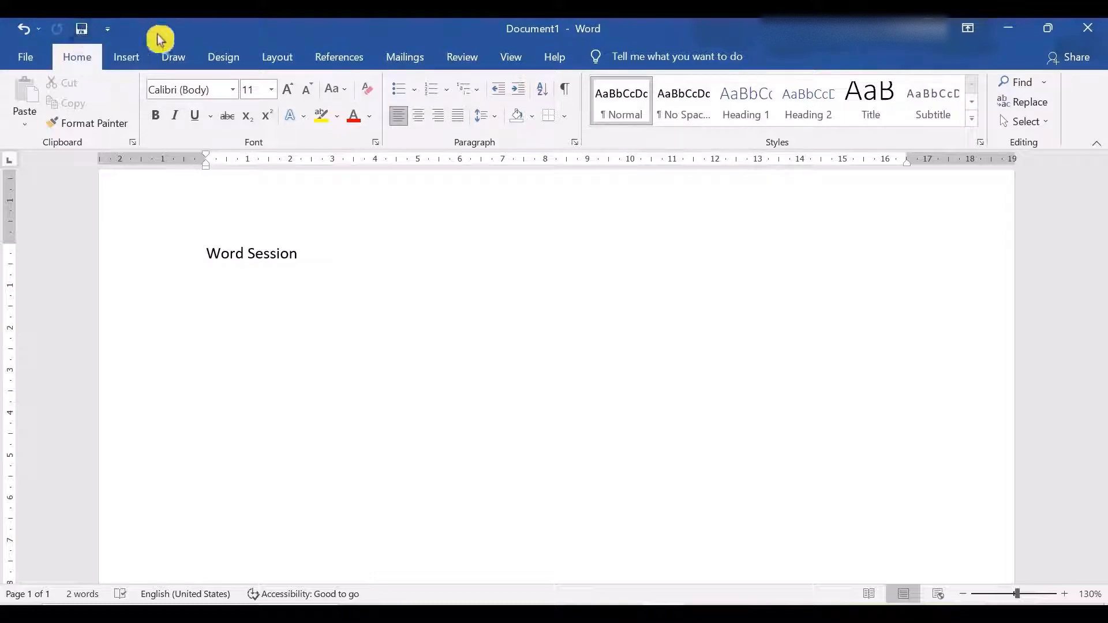
- Add the Draw Table command from Popular Commands to the Quick Access Toolbar and apply the change
{"action": "left_click", "coordinate": [109, 35]}
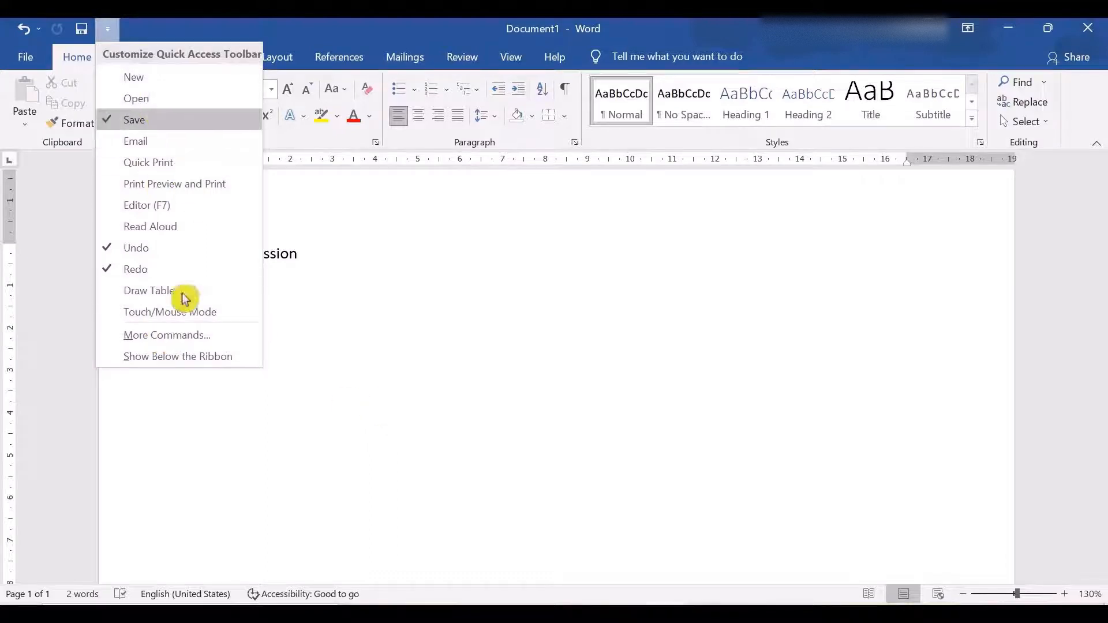
{"action": "left_click", "coordinate": [181, 335]}
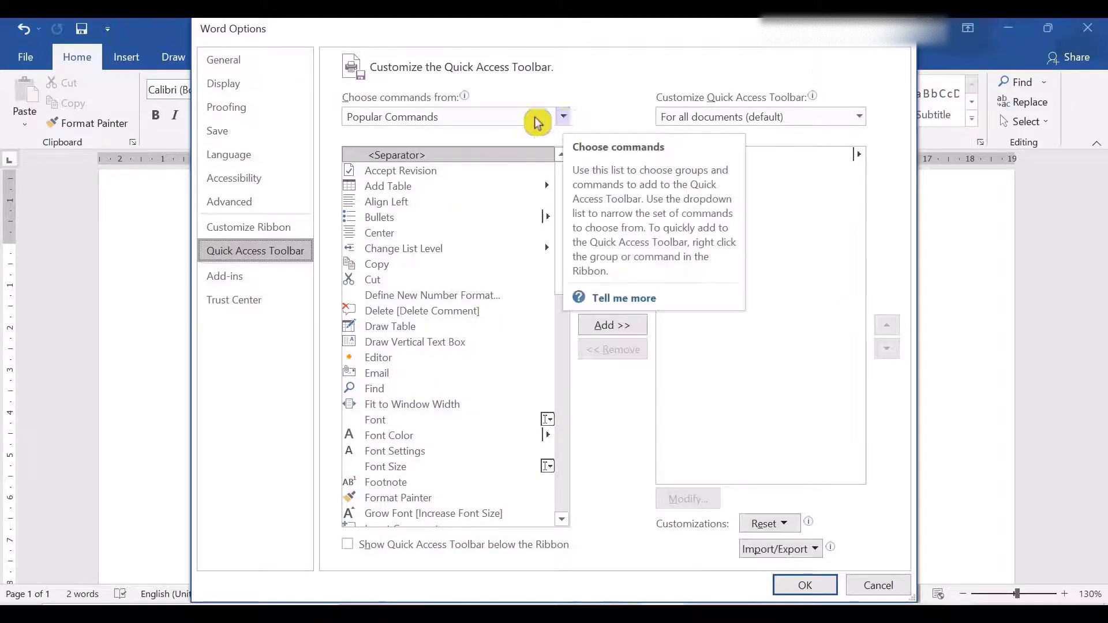
{"action": "left_click", "coordinate": [569, 118]}
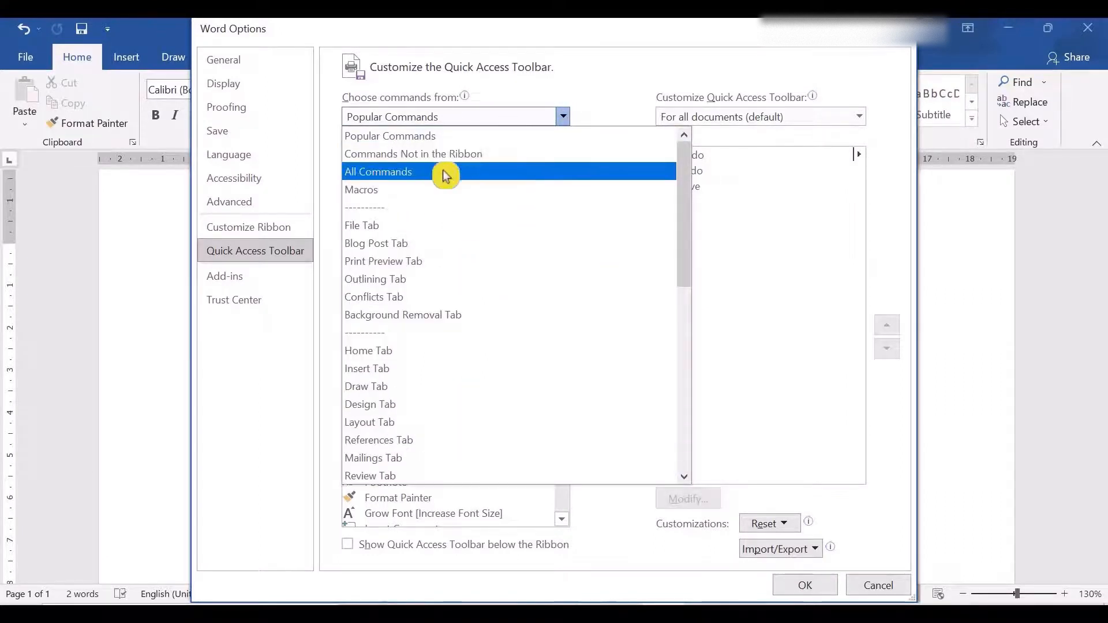
{"action": "left_click", "coordinate": [614, 79]}
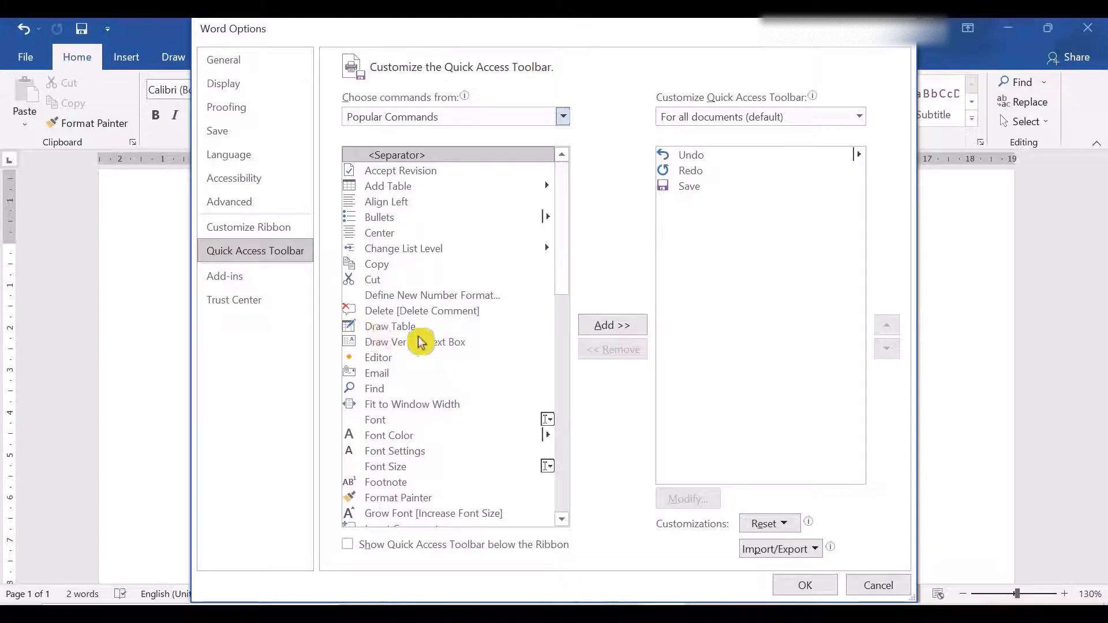
{"action": "left_click", "coordinate": [371, 327]}
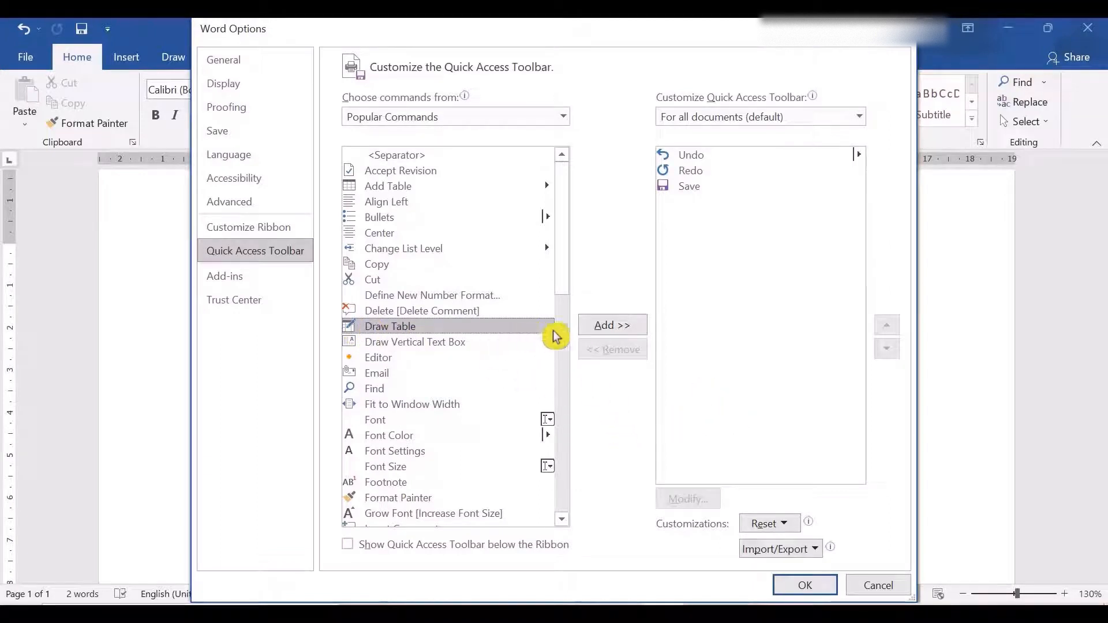
{"action": "left_click", "coordinate": [614, 328]}
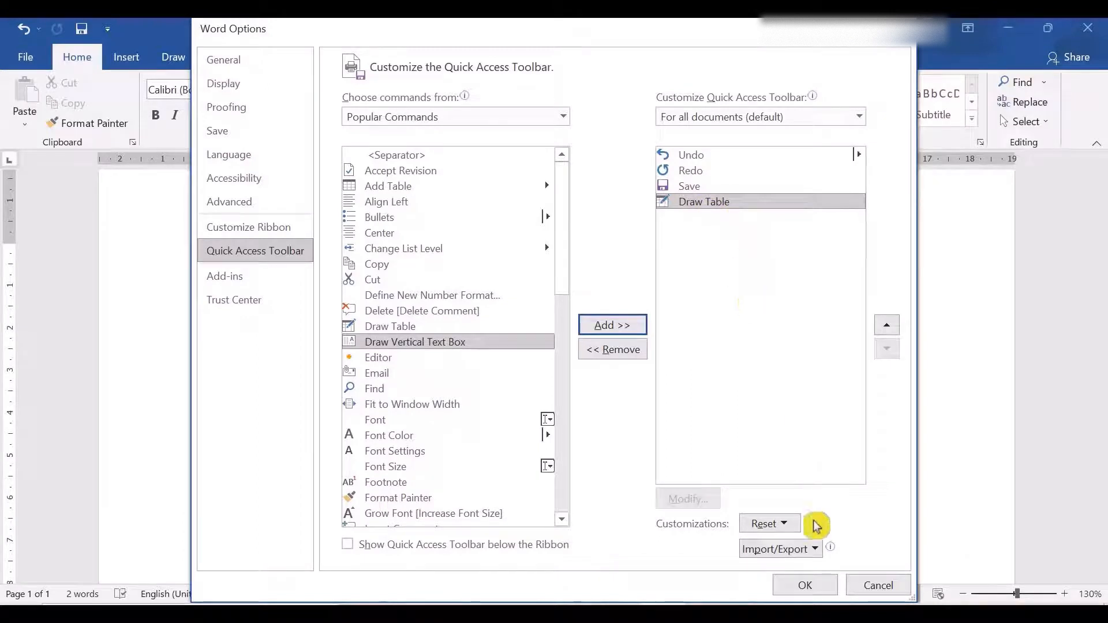
{"action": "left_click", "coordinate": [807, 586]}
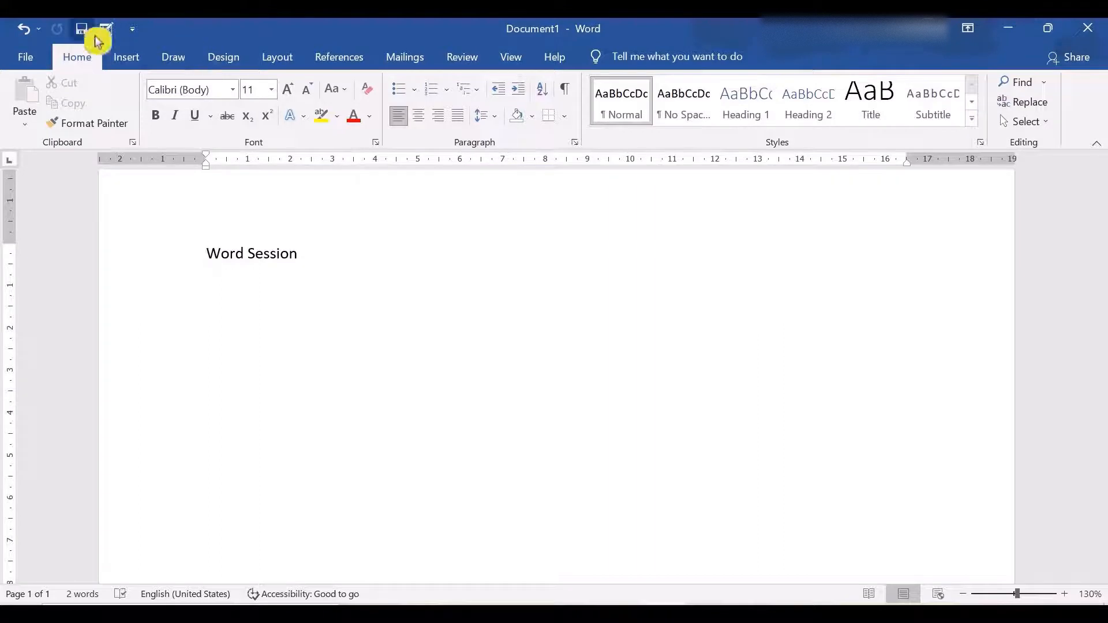
- Remove the Draw Table command from the Quick Access Toolbar through its customization options and apply the change
{"action": "left_click", "coordinate": [132, 32]}
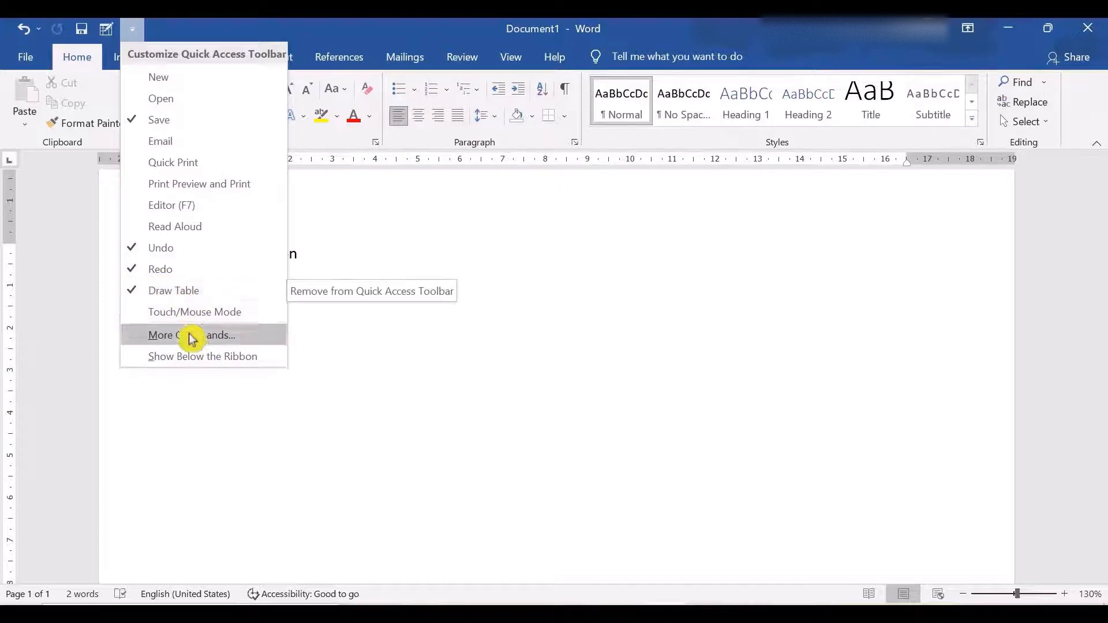
{"action": "left_click", "coordinate": [159, 338]}
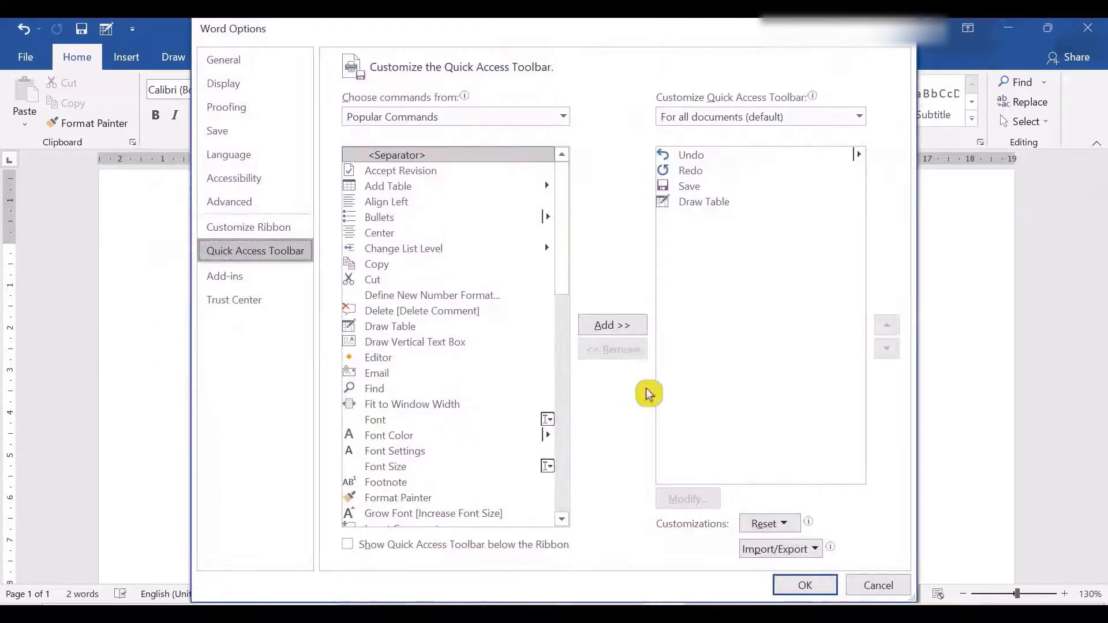
{"action": "left_click", "coordinate": [711, 204]}
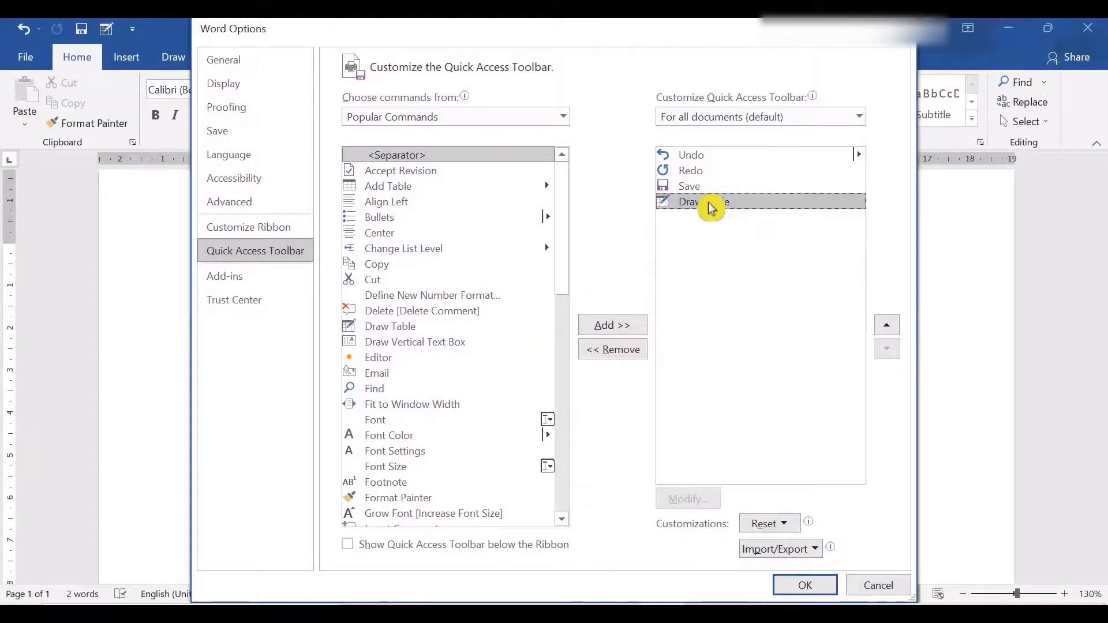
{"action": "left_click", "coordinate": [610, 350]}
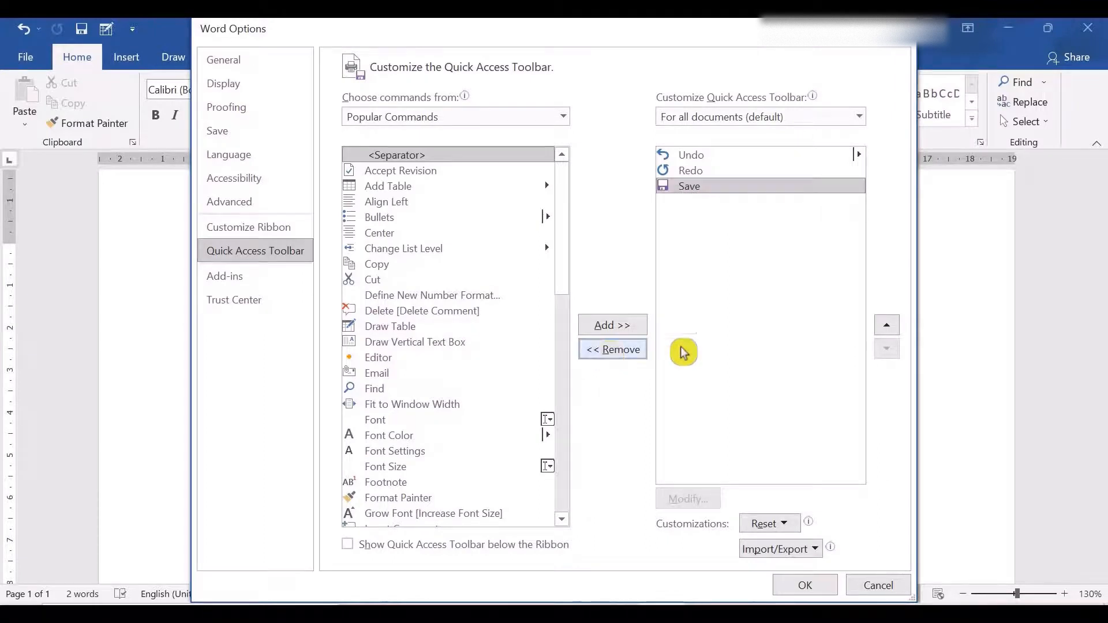
{"action": "left_click", "coordinate": [809, 585]}
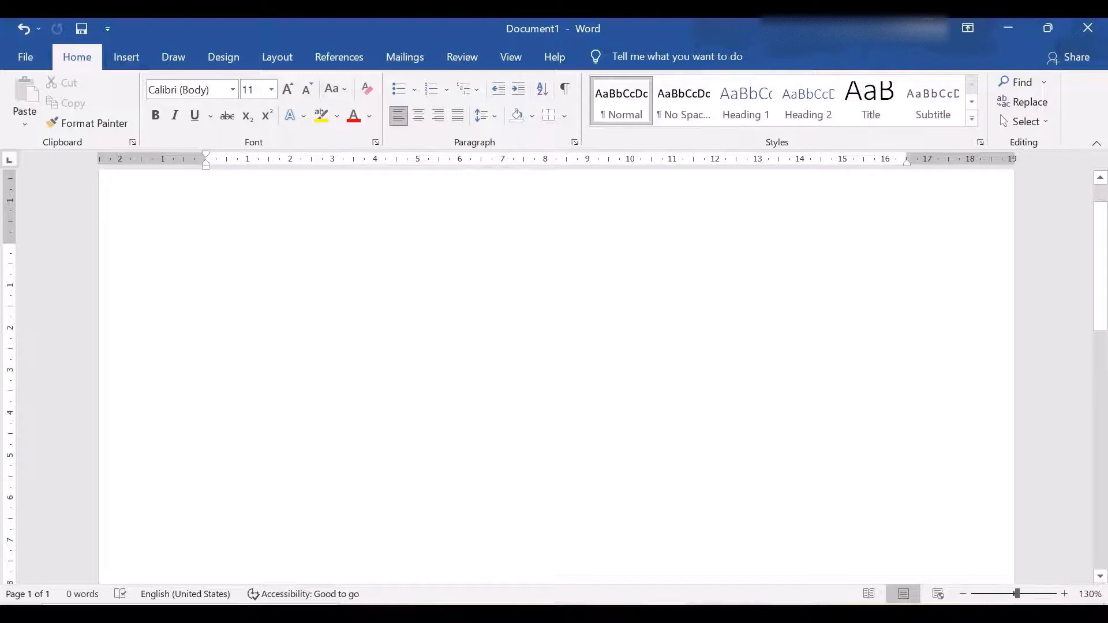
- Enter "Your Word Session" on the first line and again further down about 3 cm in, and place the insertion point below it
{"action": "key", "text": "ctrl+z"}
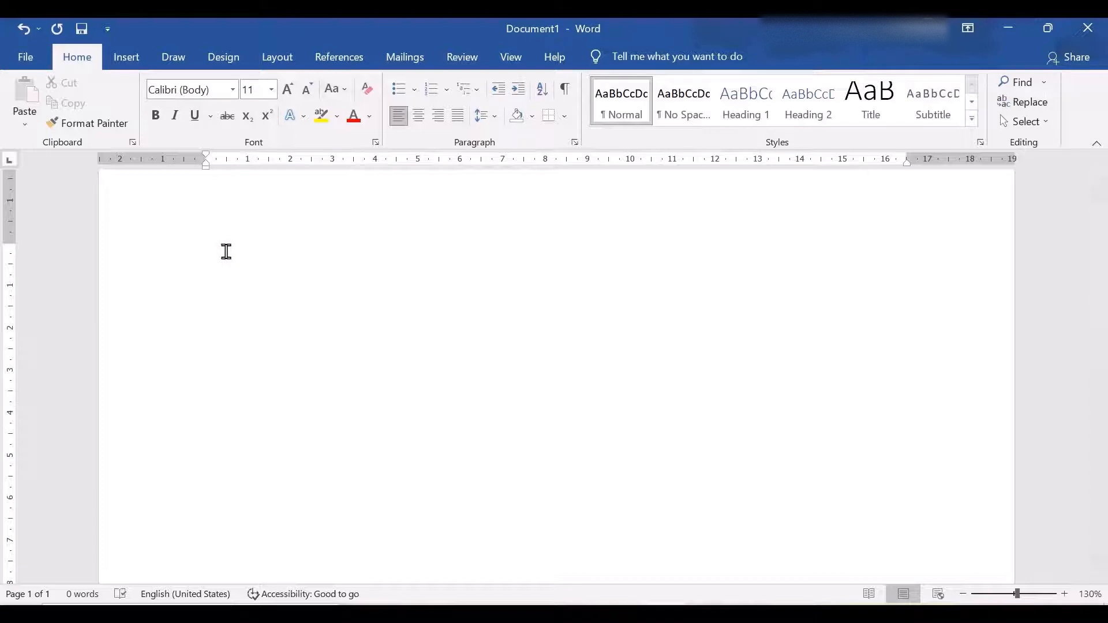
{"action": "type", "text": "Your Word Session"}
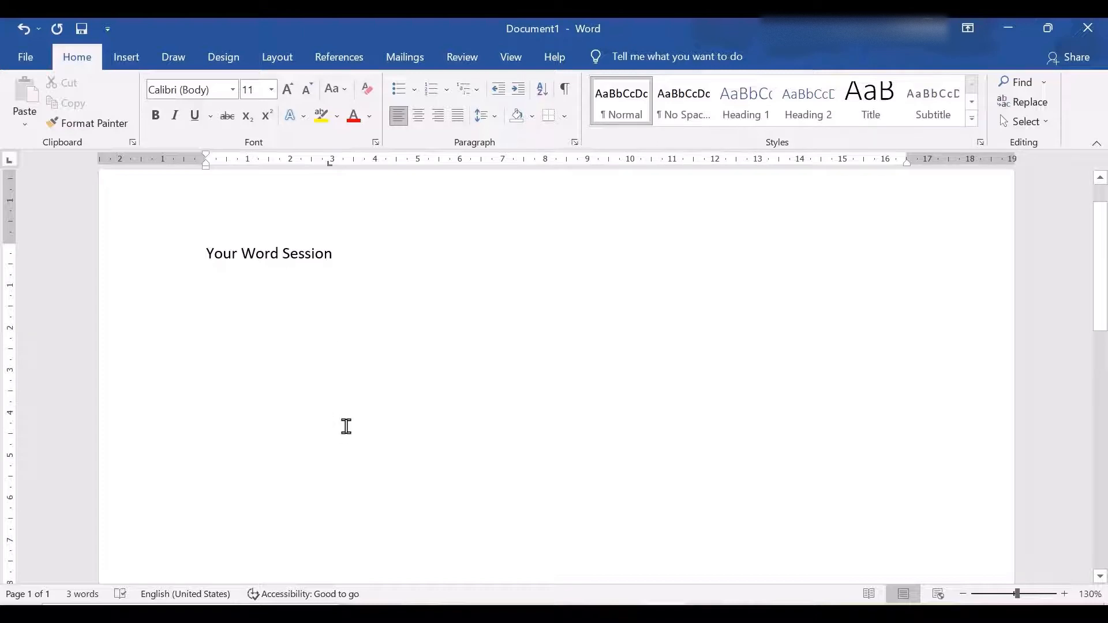
{"action": "type", "text": "Your "}
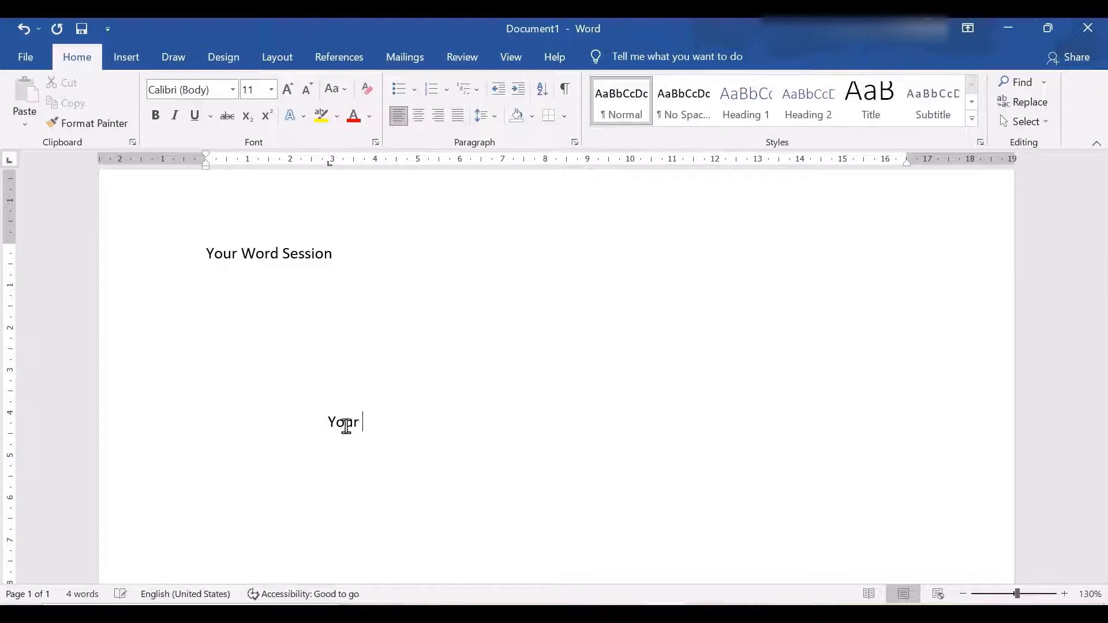
{"action": "type", "text": "Word Session"}
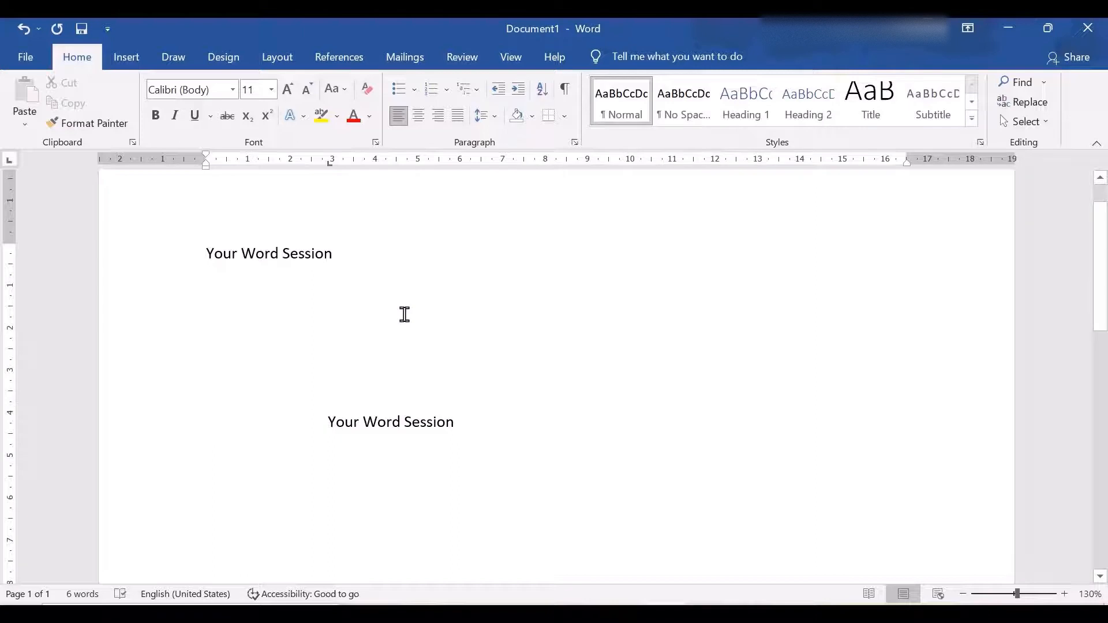
{"action": "double_click", "coordinate": [535, 500]}
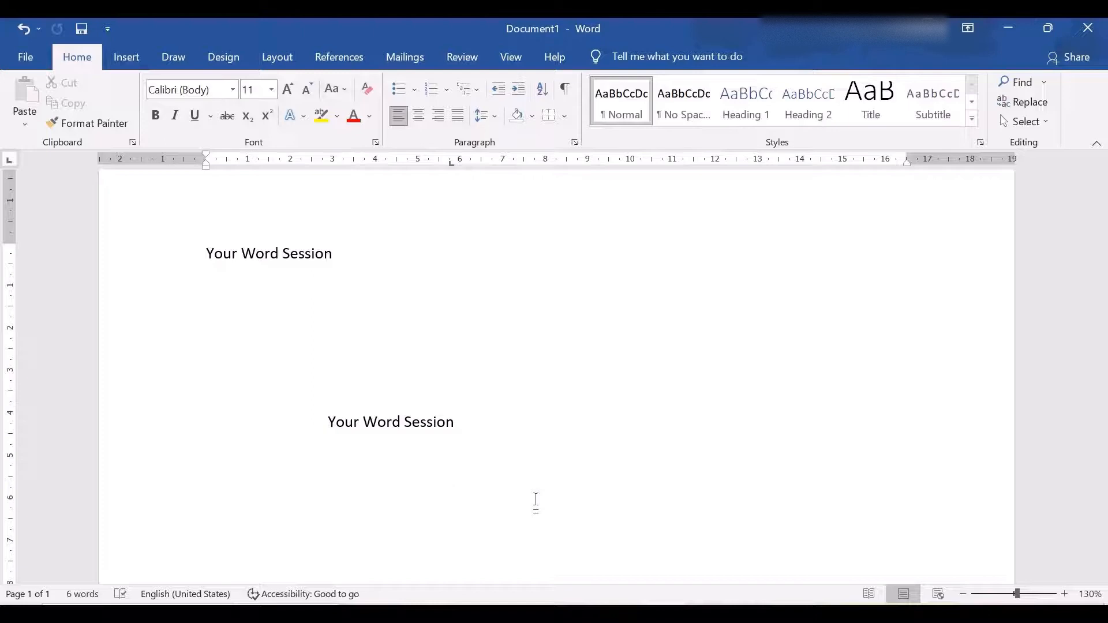
- Erase "Your" and its trailing space from the lower line, working backwards from just before "Word"
{"action": "left_click", "coordinate": [361, 428]}
{"action": "key", "text": "BackSpace"}
{"action": "key", "text": "BackSpace"}
{"action": "key", "text": "BackSpace"}
{"action": "key", "text": "BackSpace"}
{"action": "key", "text": "BackSpace"}
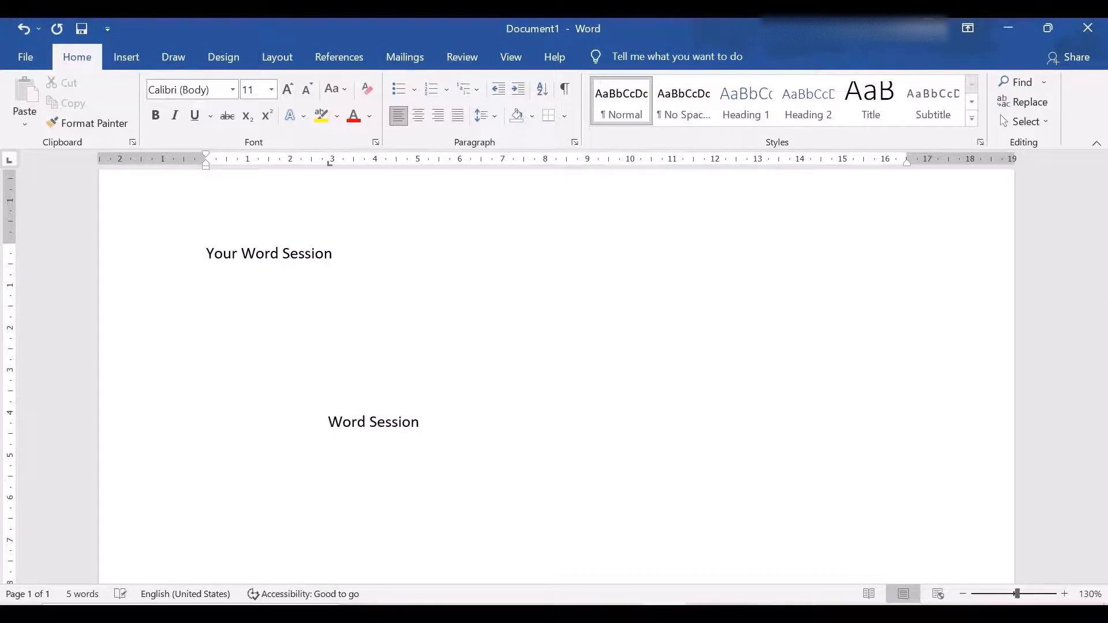
- Erase the word "Word" from the lower line, working forwards from its first letter
{"action": "scroll", "coordinate": [554, 376], "scroll_direction": "up", "scroll_amount": 3}
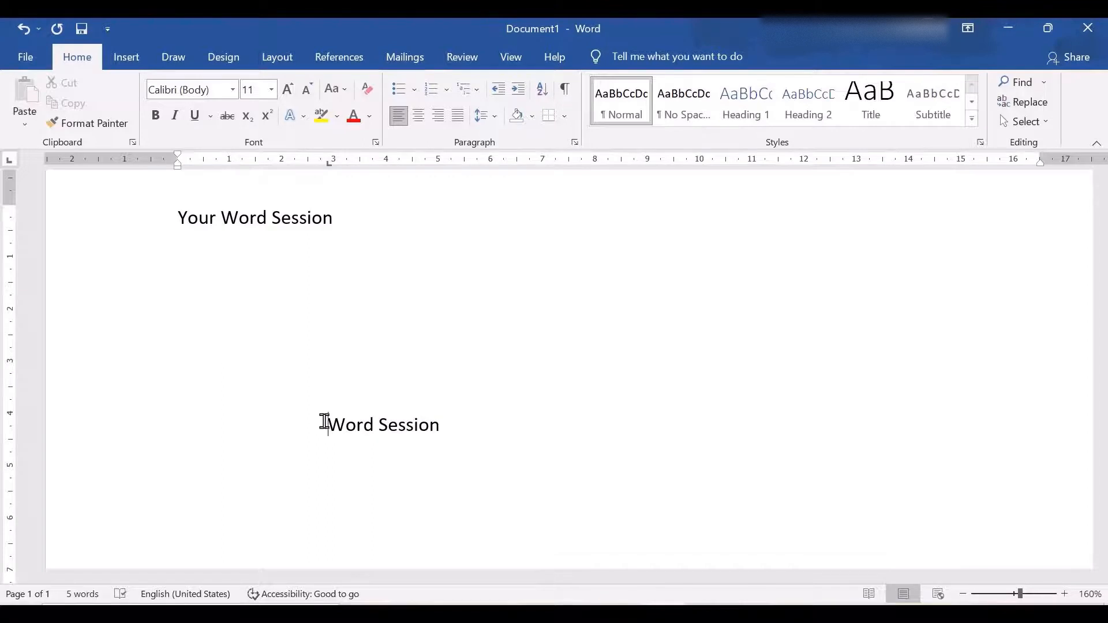
{"action": "key", "text": "Delete"}
{"action": "key", "text": "Delete"}
{"action": "key", "text": "Delete"}
{"action": "key", "text": "Delete"}
{"action": "key", "text": "Delete"}
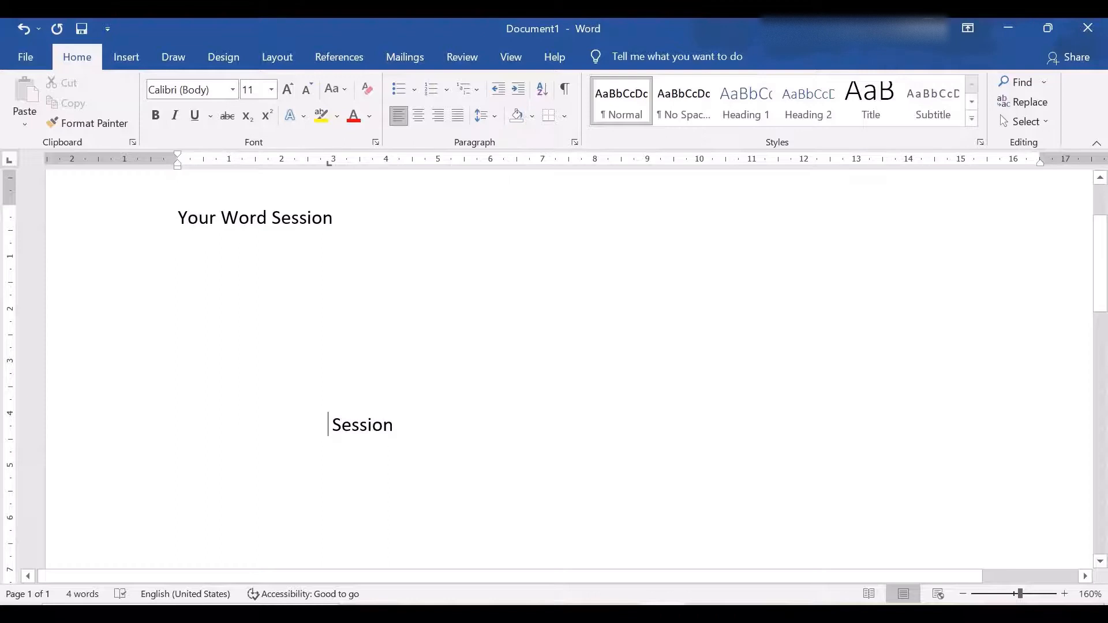
- Select the word "Your" in the first line, clear the selection, and select the whole text "Your Word Session"
{"action": "double_click", "coordinate": [199, 220]}
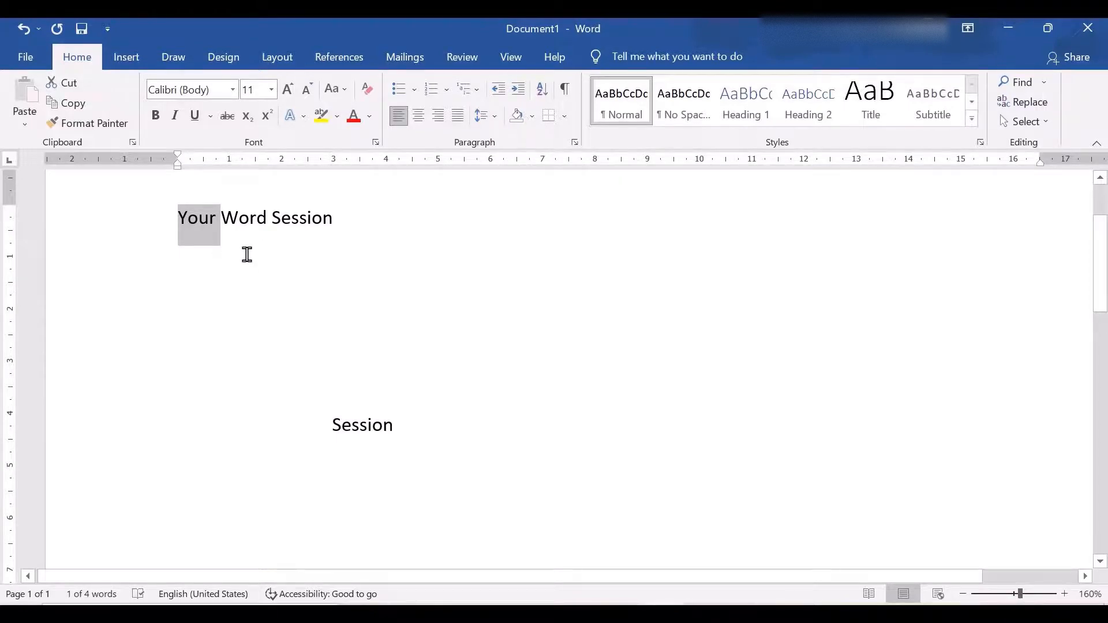
{"action": "left_click", "coordinate": [177, 247]}
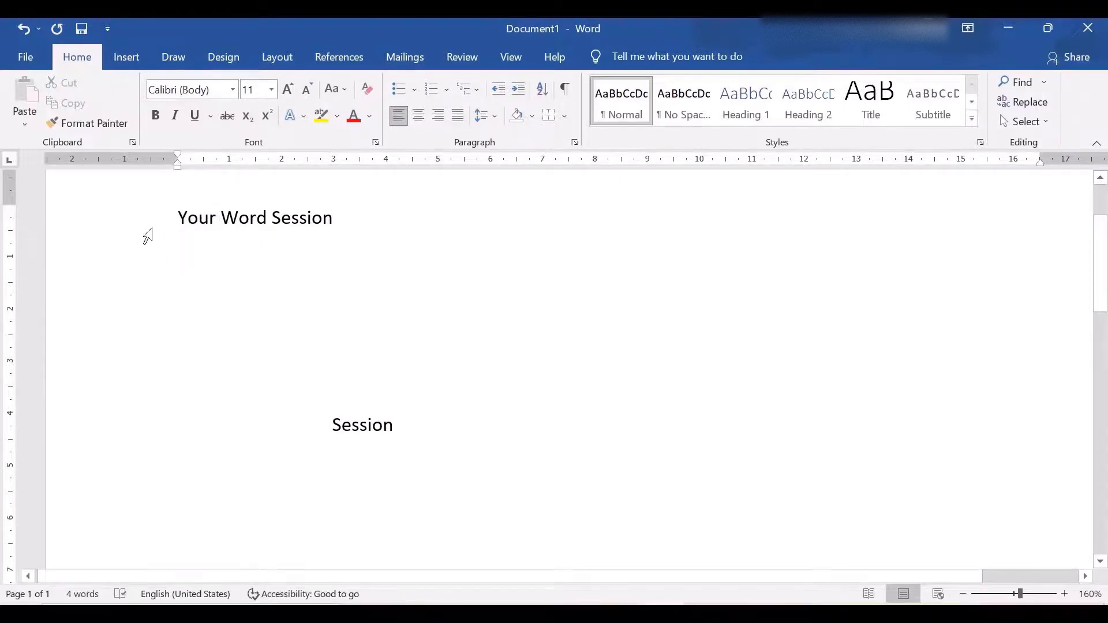
{"action": "left_click", "coordinate": [176, 217]}
{"action": "left_click_drag", "start_coordinate": [205, 222], "coordinate": [342, 225]}
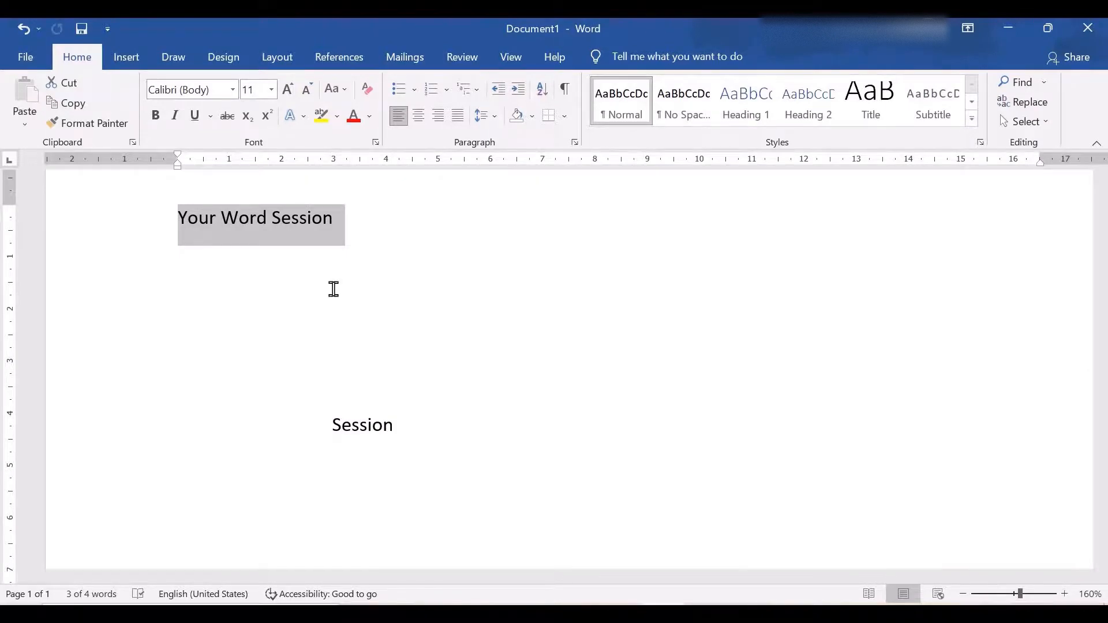
- Generate three sample paragraphs of two sentences each with =rand(3,2) on the line between the title and "Session"
{"action": "left_click", "coordinate": [241, 334]}
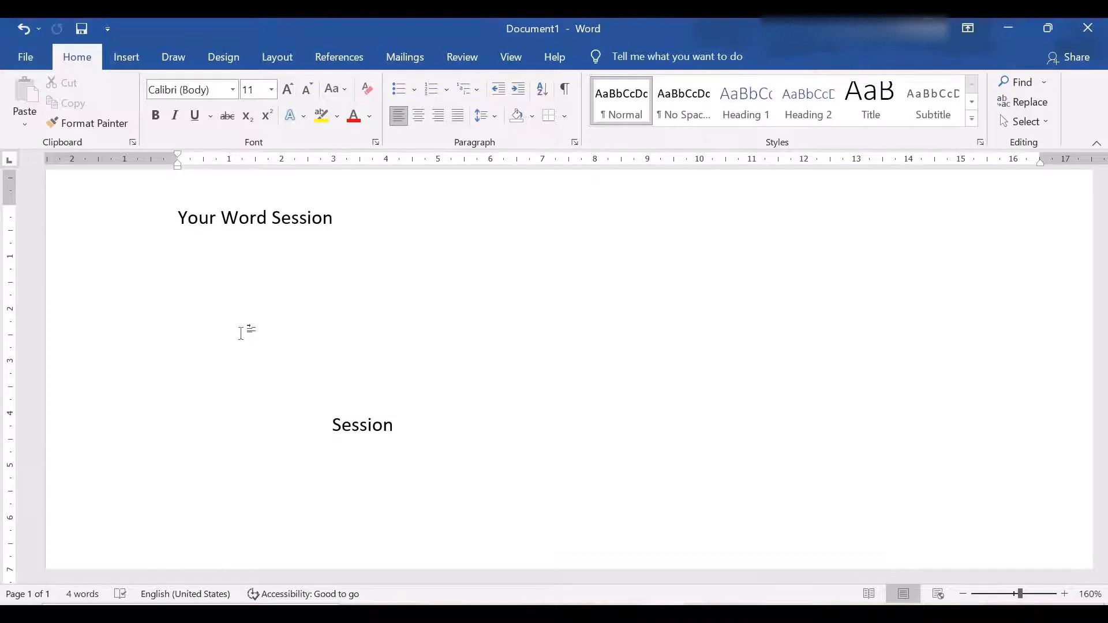
{"action": "type", "text": "=rand"}
{"action": "type", "text": "("}
{"action": "type", "text": "3"}
{"action": "type", "text": ","}
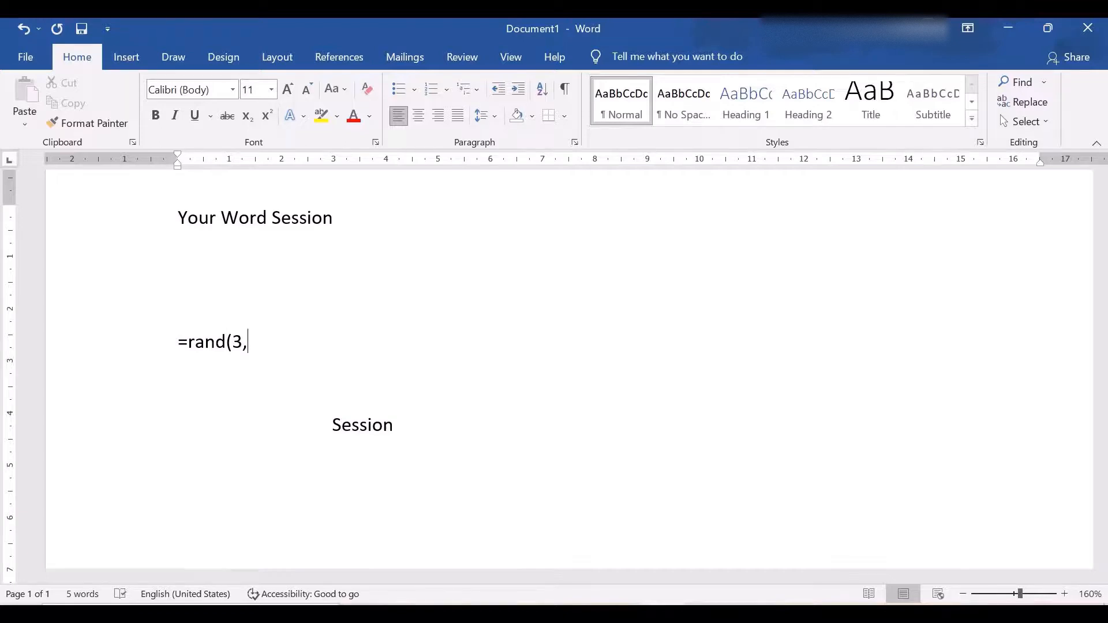
{"action": "type", "text": "2"}
{"action": "type", "text": ")"}
{"action": "key", "text": "Return"}
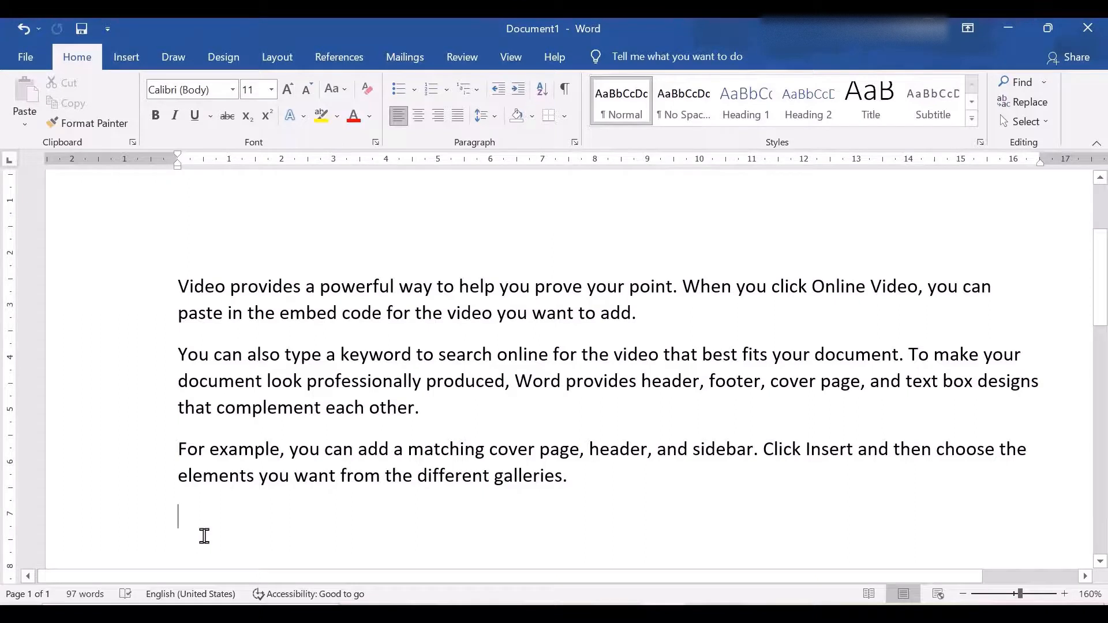
- Check the Ruler option among the view settings and undo the last adjustment made on the ruler
{"action": "left_click", "coordinate": [512, 58]}
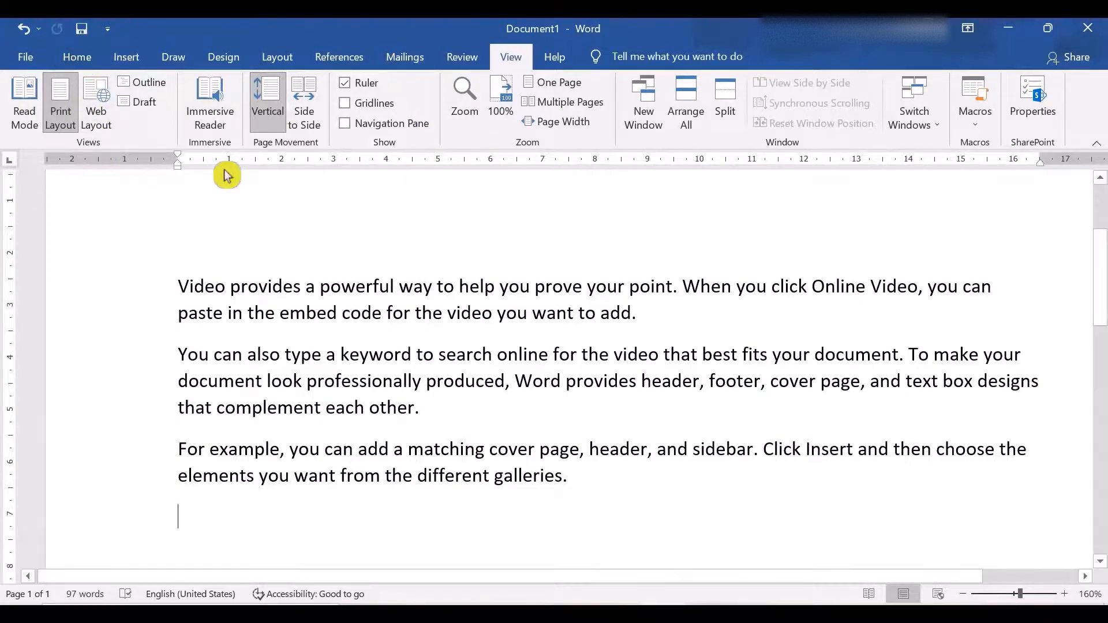
{"action": "left_click", "coordinate": [81, 58]}
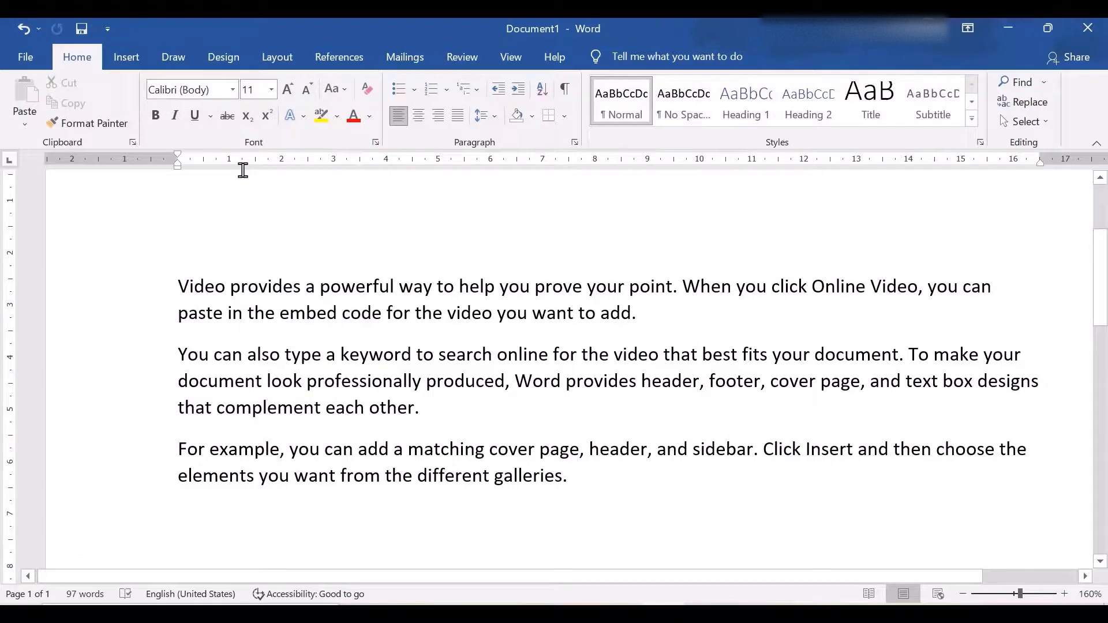
{"action": "key", "text": "ctrl+z"}
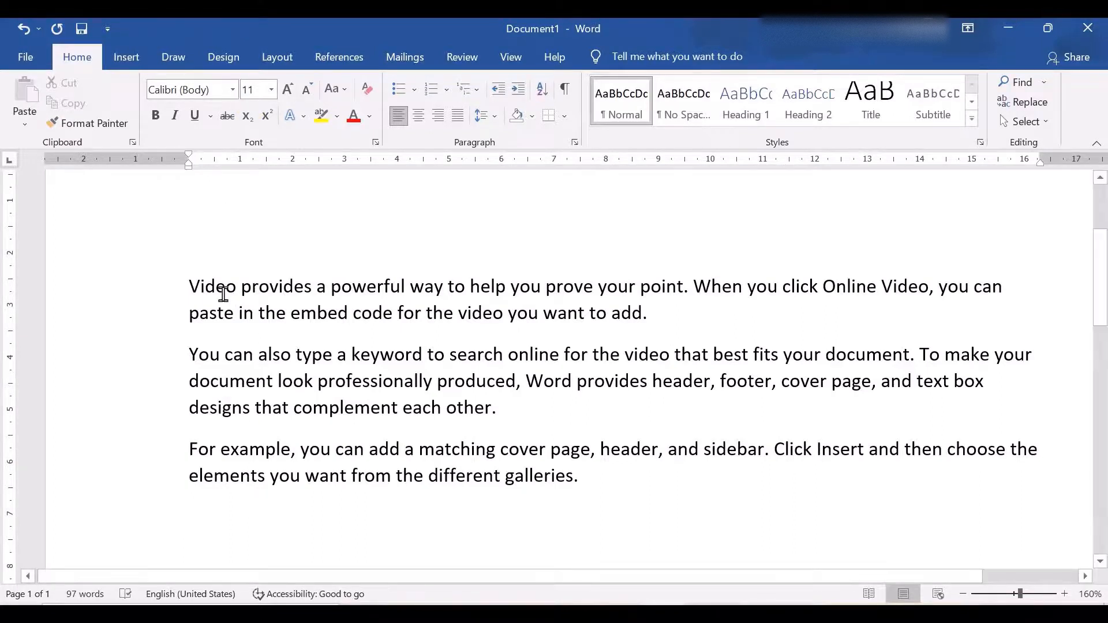
- Select the first two sample paragraphs and shift their left indent about 1.25 cm into the margin, followed by about 2.75 cm inward
{"action": "left_click_drag", "start_coordinate": [222, 290], "coordinate": [262, 314]}
{"action": "left_click_drag", "start_coordinate": [184, 287], "coordinate": [527, 415]}
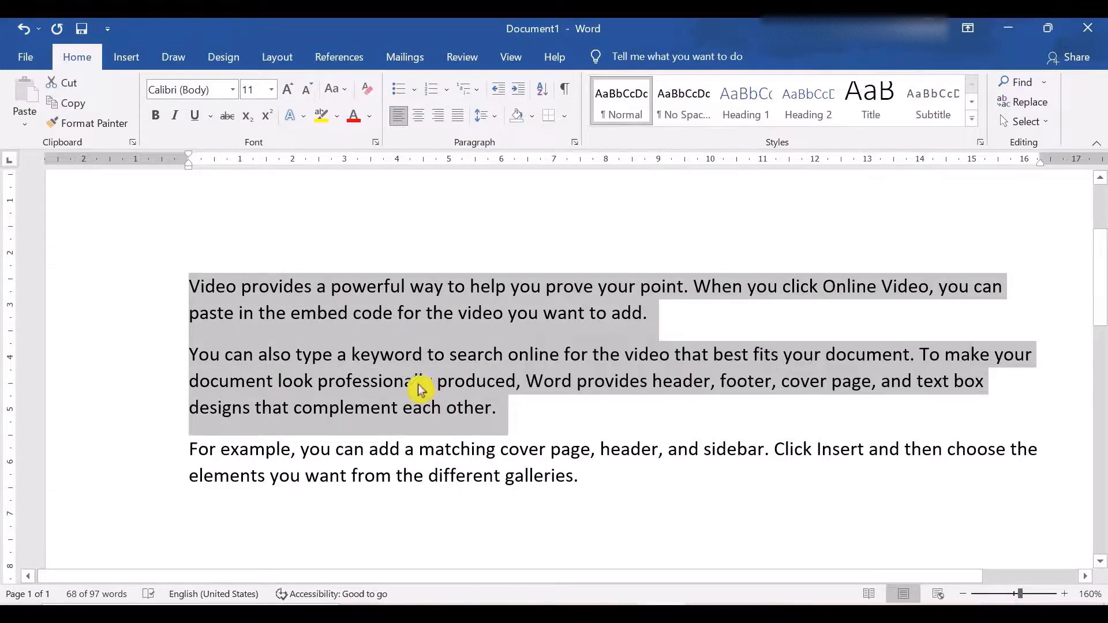
{"action": "left_click", "coordinate": [189, 166]}
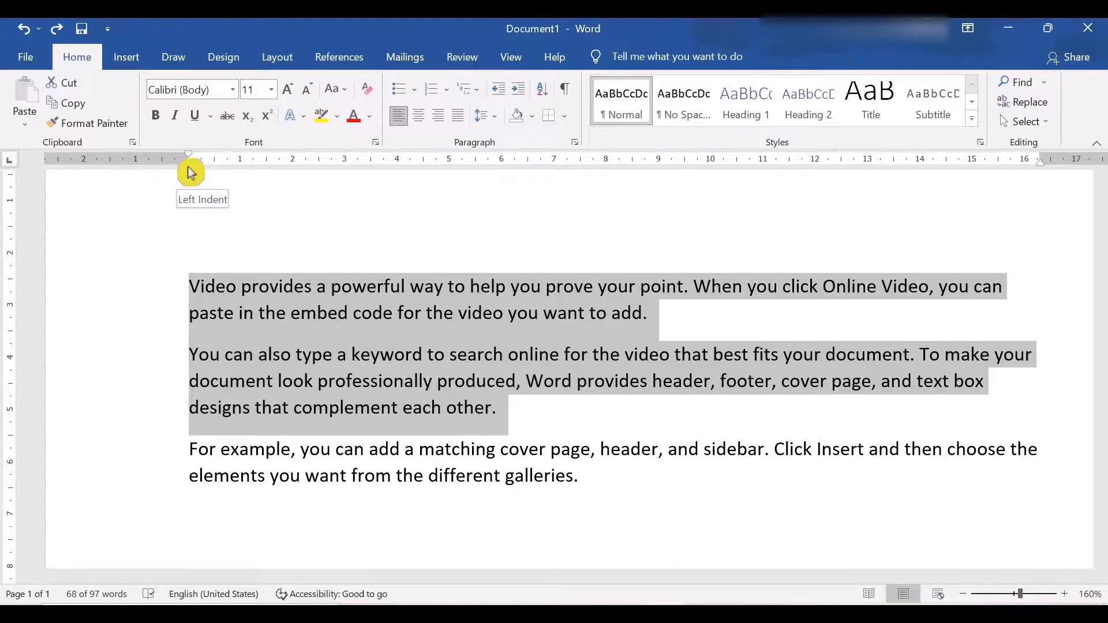
{"action": "left_click_drag", "start_coordinate": [190, 174], "coordinate": [120, 186]}
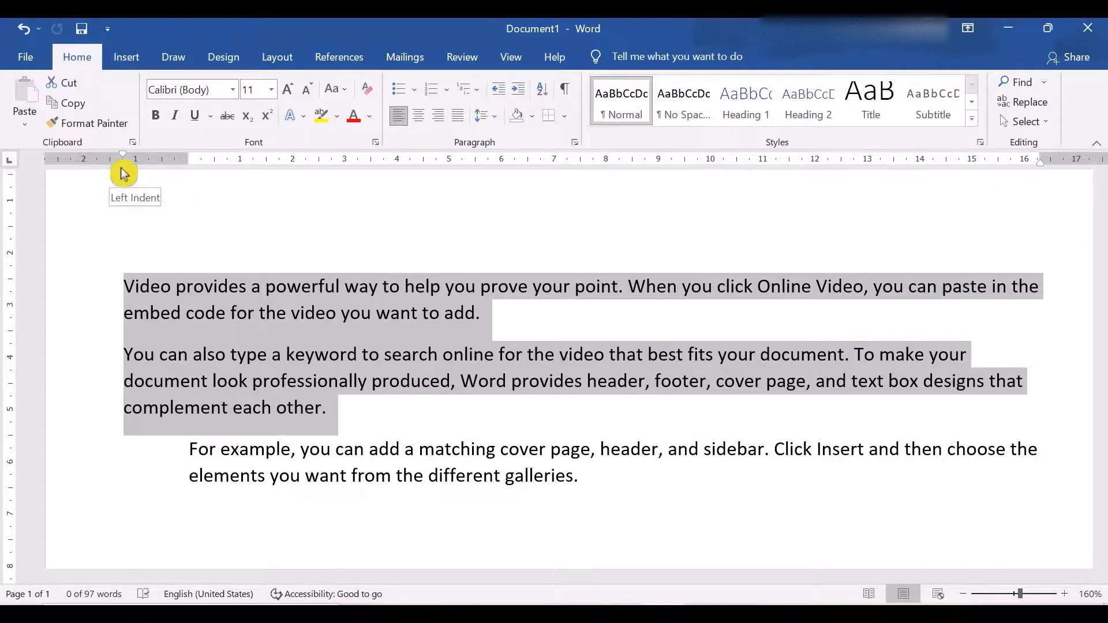
{"action": "left_click_drag", "start_coordinate": [123, 173], "coordinate": [332, 172]}
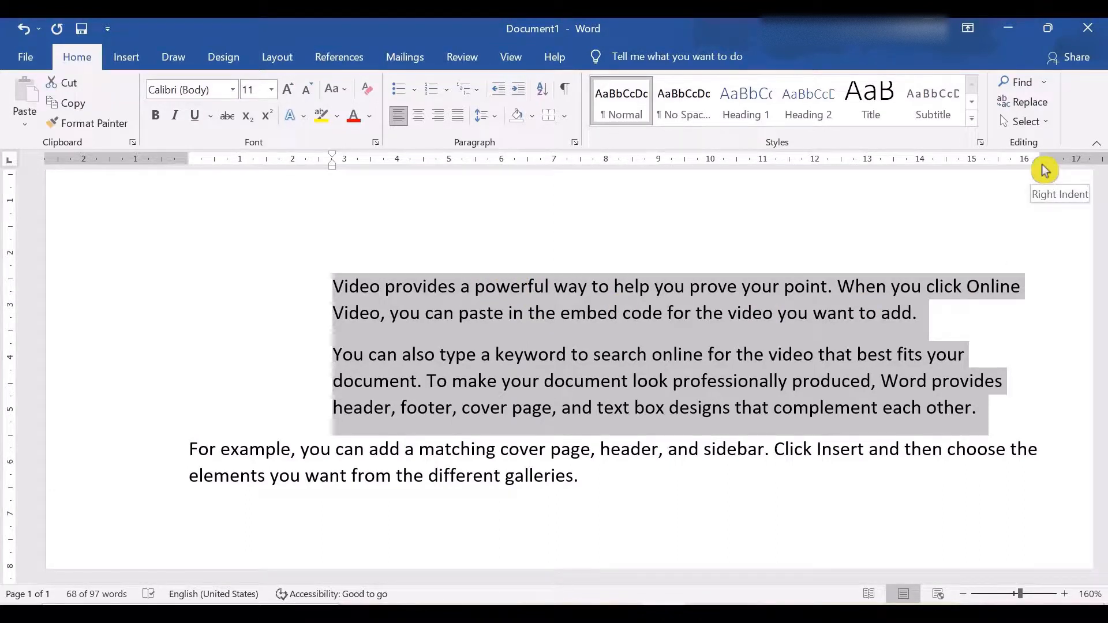
- Move the two paragraphs' right indent in to about 13 cm and back out to about 16 cm, and undo the indent changes
{"action": "mouse_move", "coordinate": [1045, 170]}
{"action": "left_mouse_down"}
{"action": "mouse_move", "coordinate": [898, 183]}
{"action": "mouse_move", "coordinate": [869, 169]}
{"action": "left_mouse_up"}
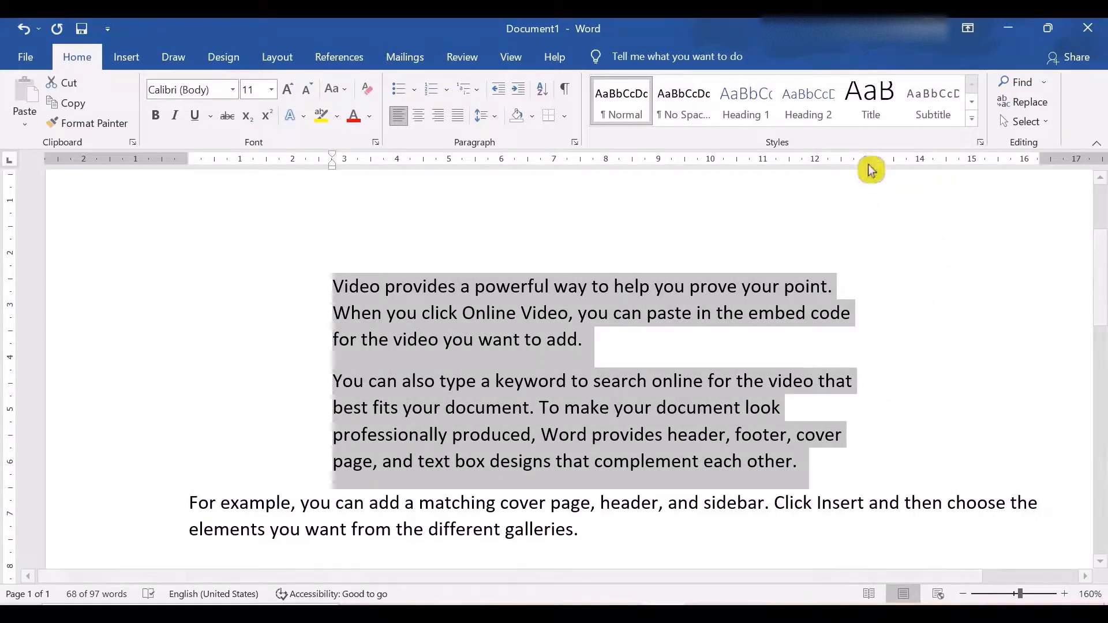
{"action": "mouse_move", "coordinate": [871, 171]}
{"action": "left_mouse_down"}
{"action": "mouse_move", "coordinate": [804, 183]}
{"action": "mouse_move", "coordinate": [1031, 173]}
{"action": "mouse_move", "coordinate": [1015, 182]}
{"action": "left_mouse_up"}
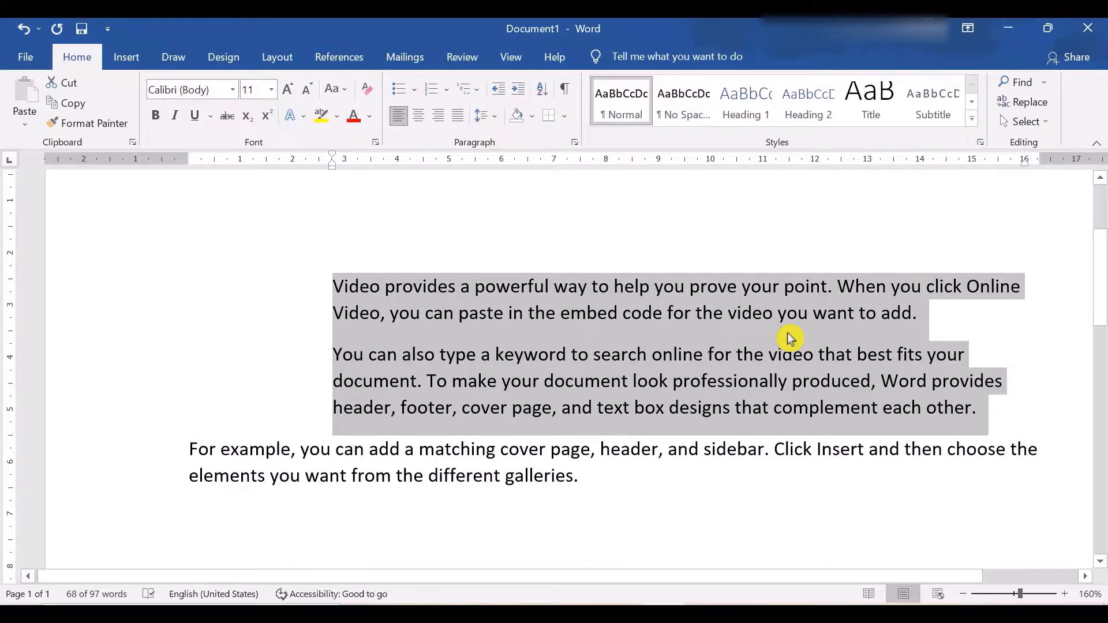
{"action": "left_click", "coordinate": [281, 314]}
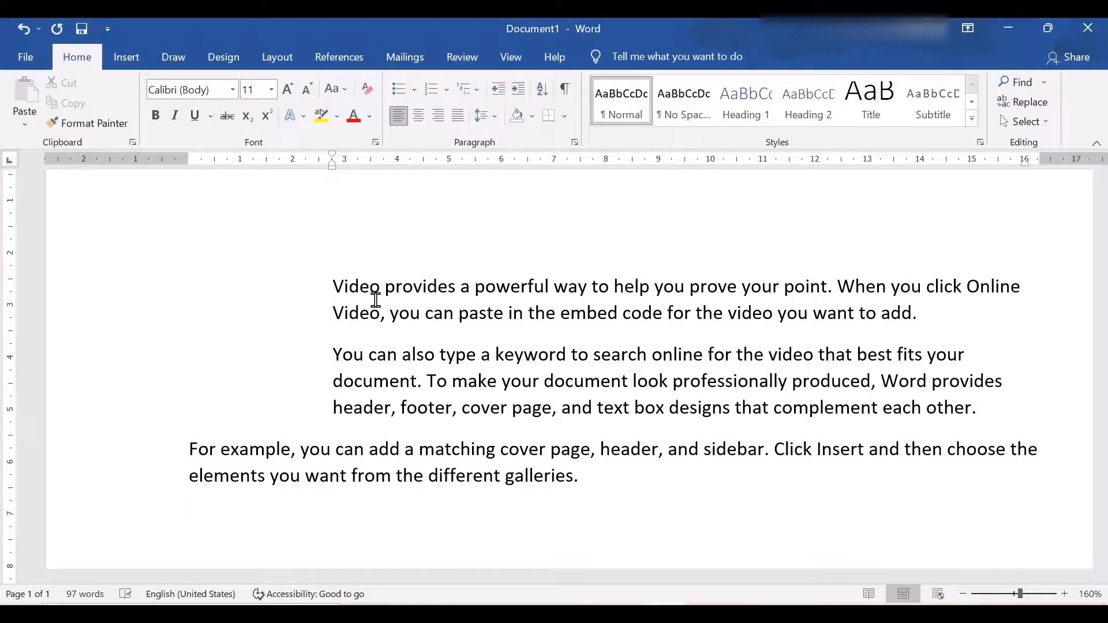
{"action": "key", "text": "ctrl+z"}
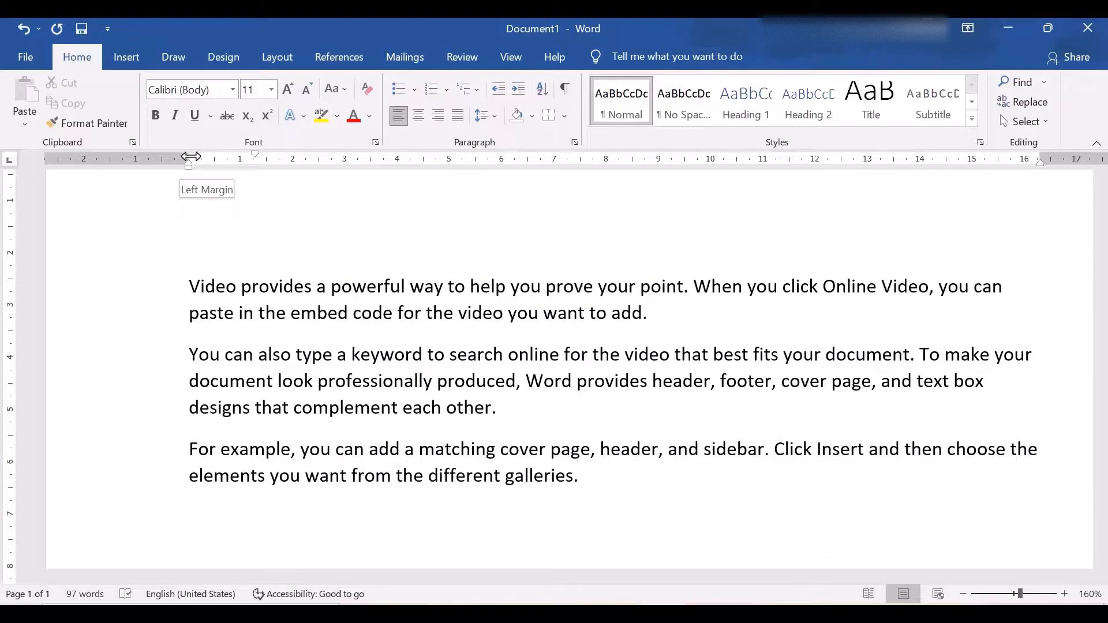
- Move the left page margin about 1.25 cm outward and the right page margin in to about 15.25 cm on the ruler
{"action": "left_click_drag", "start_coordinate": [191, 156], "coordinate": [122, 167]}
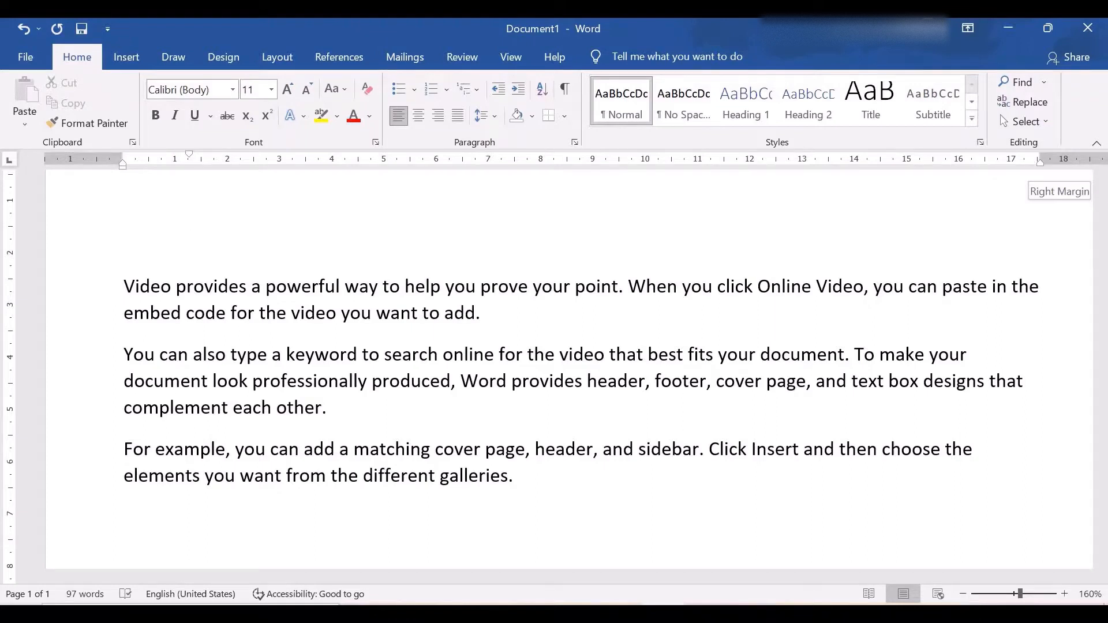
{"action": "left_click_drag", "start_coordinate": [1040, 159], "coordinate": [921, 162]}
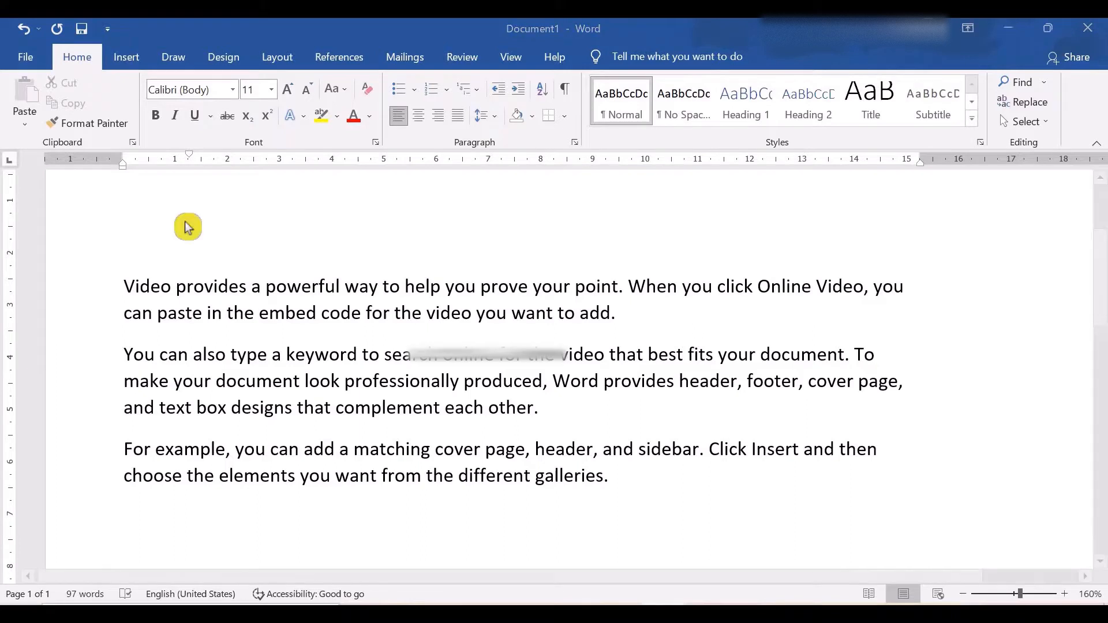
- Save the document as "Your Word Session" in the OneDrive Documents folder
{"action": "key", "text": "ctrl+s"}
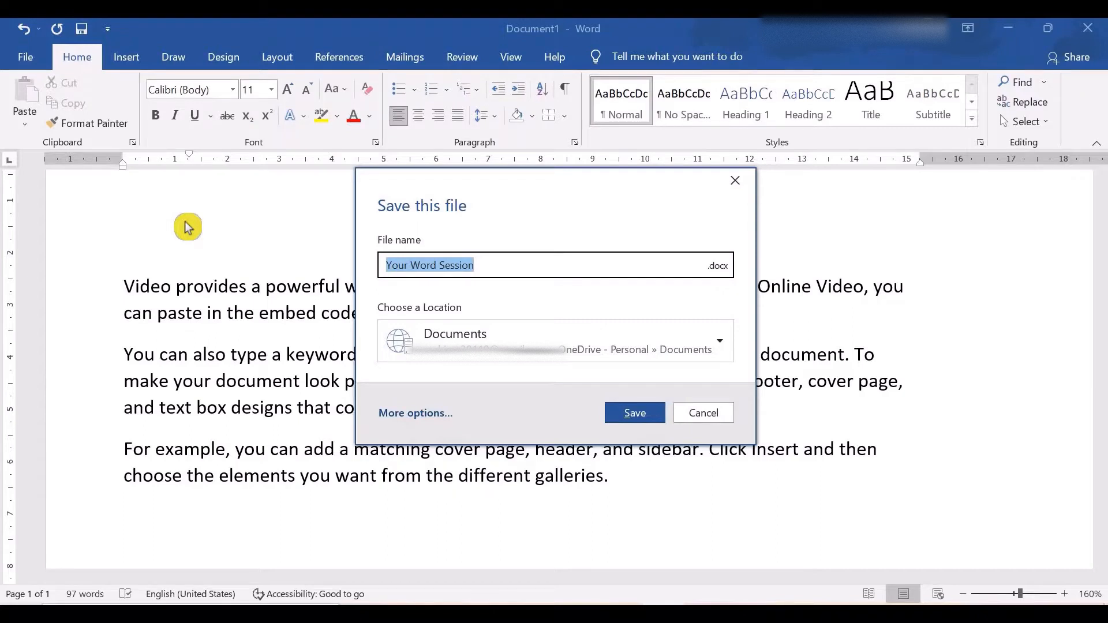
{"action": "left_click", "coordinate": [483, 266]}
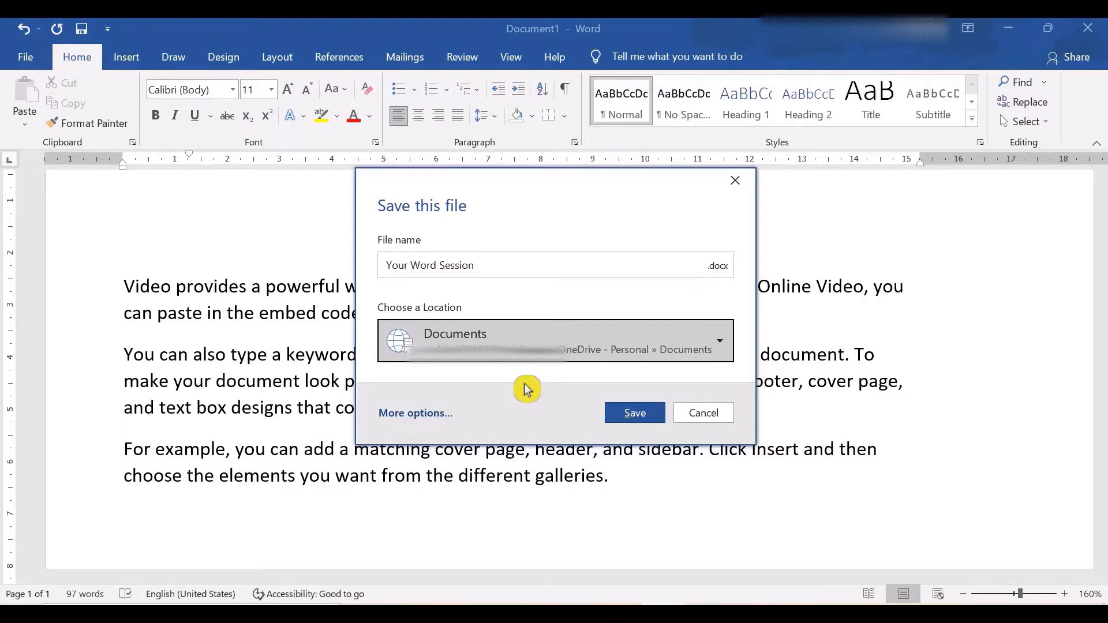
{"action": "left_click", "coordinate": [644, 427]}
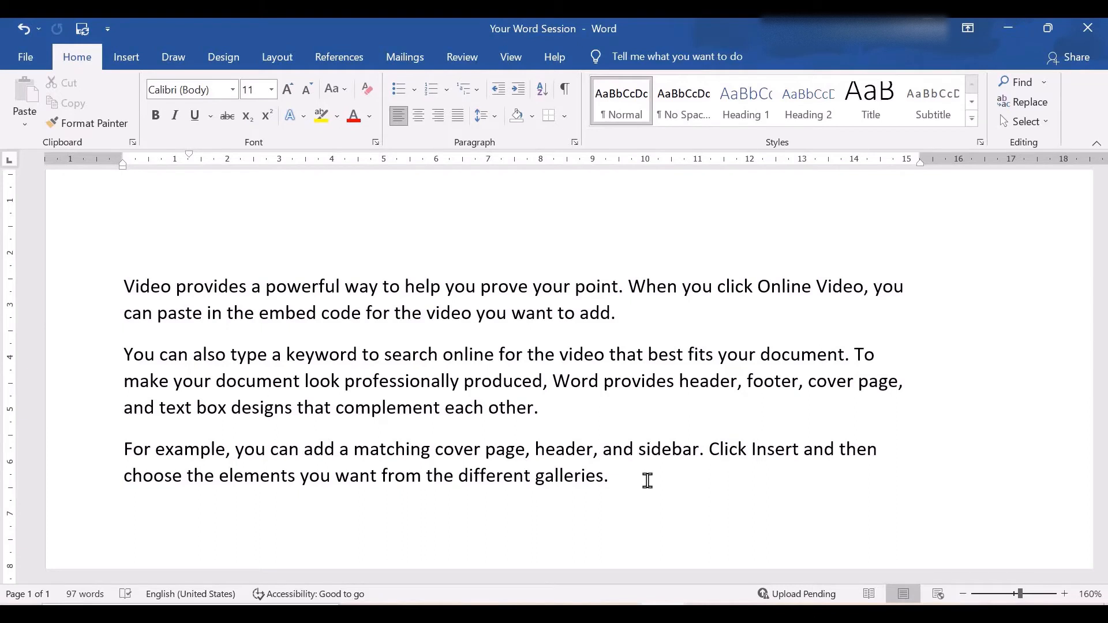
- Erase the closing words "to add" from the end of the first paragraph, keeping the full stop
{"action": "double_click", "coordinate": [598, 316]}
{"action": "key", "text": "Delete"}
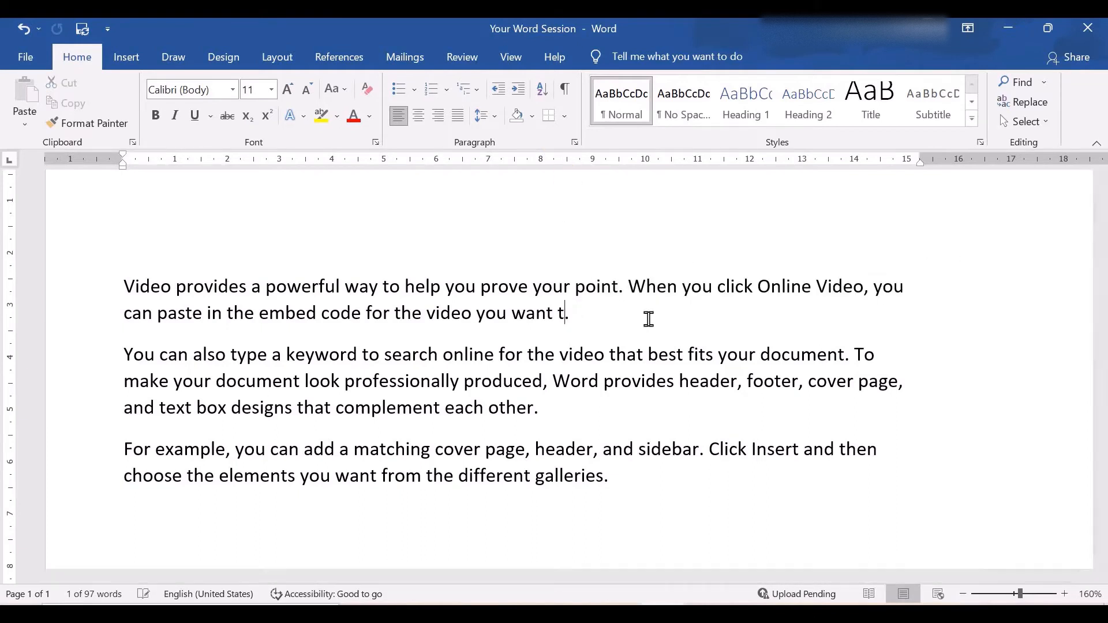